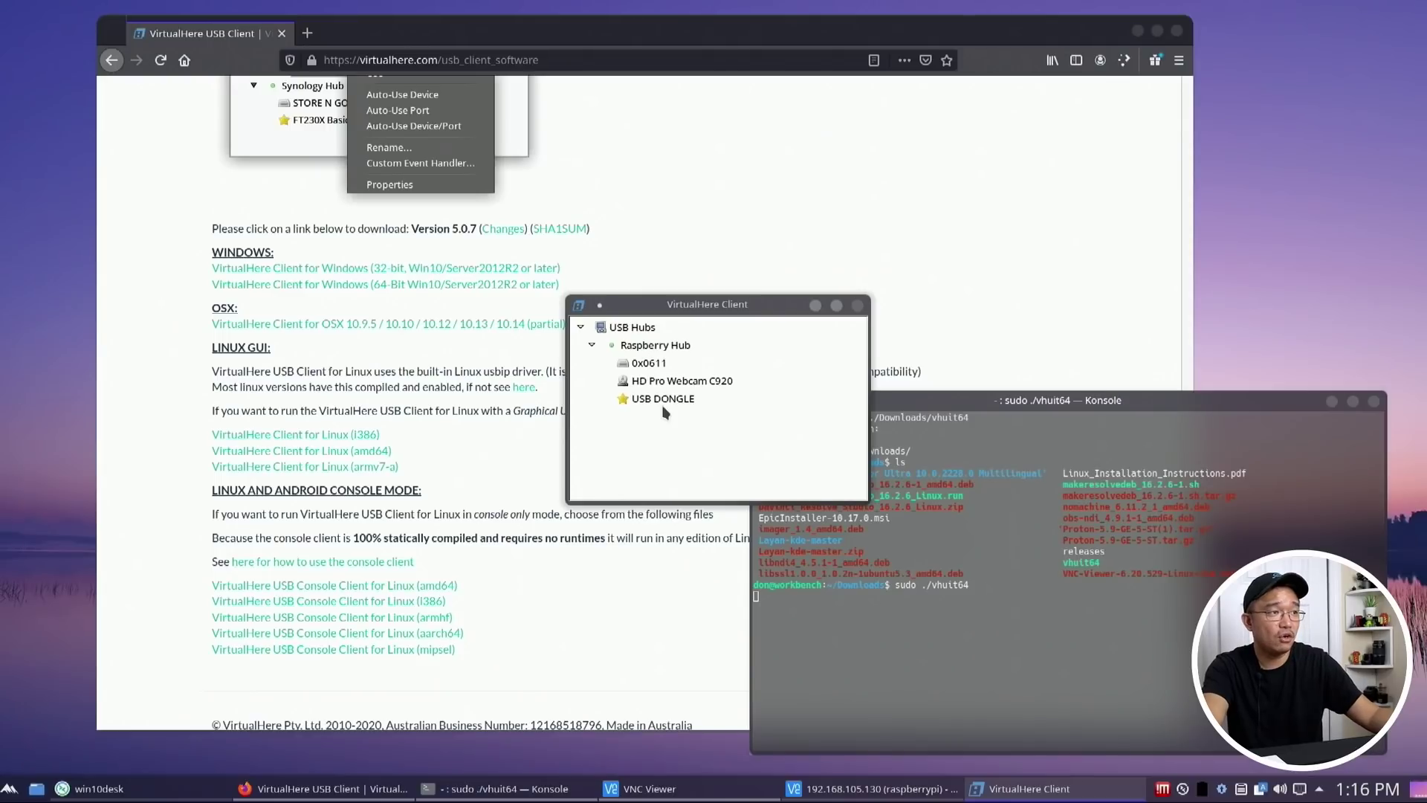
- Start using the HD Pro Webcam C920 shared by the Raspberry Hub in the Linux VirtualHere Client
click(643, 365)
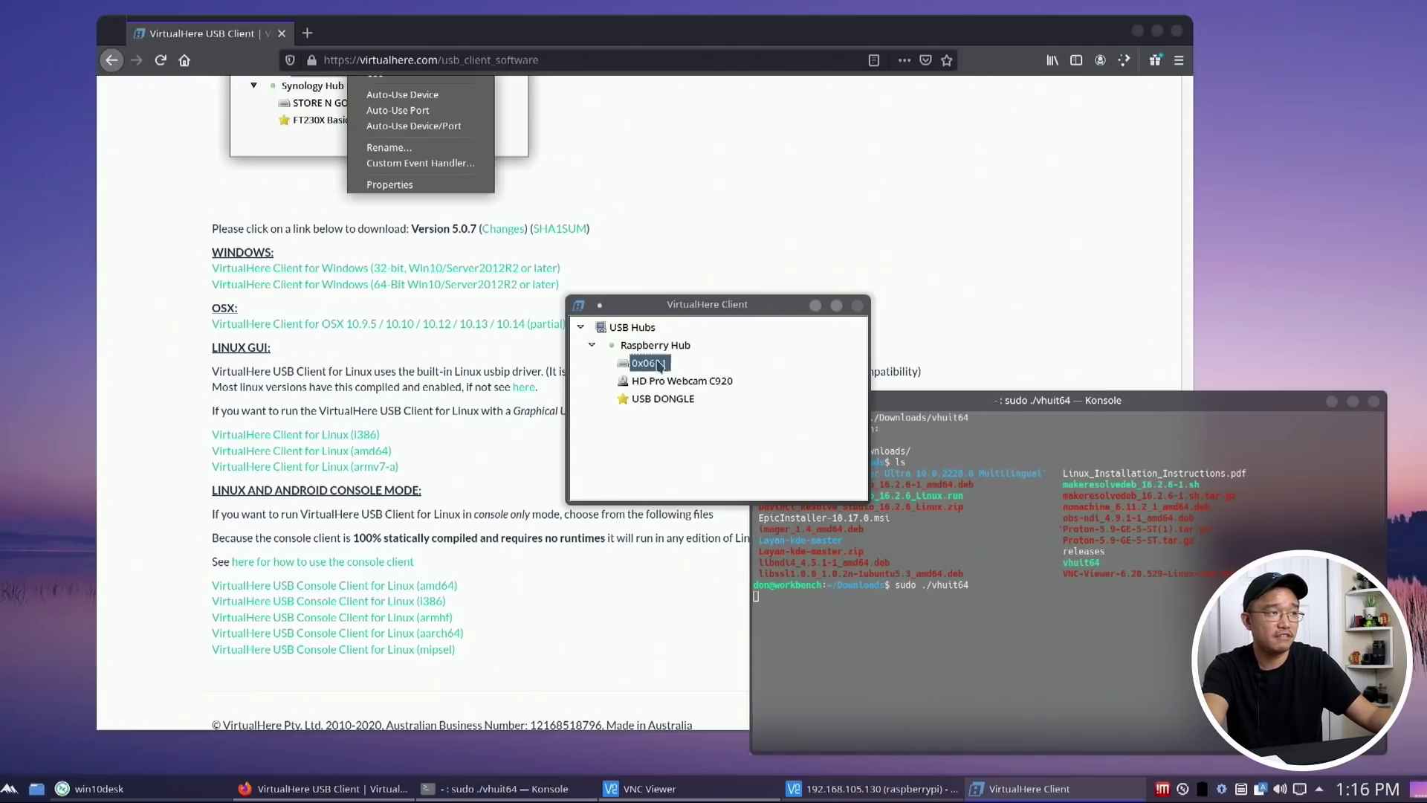
click(713, 384)
click(679, 404)
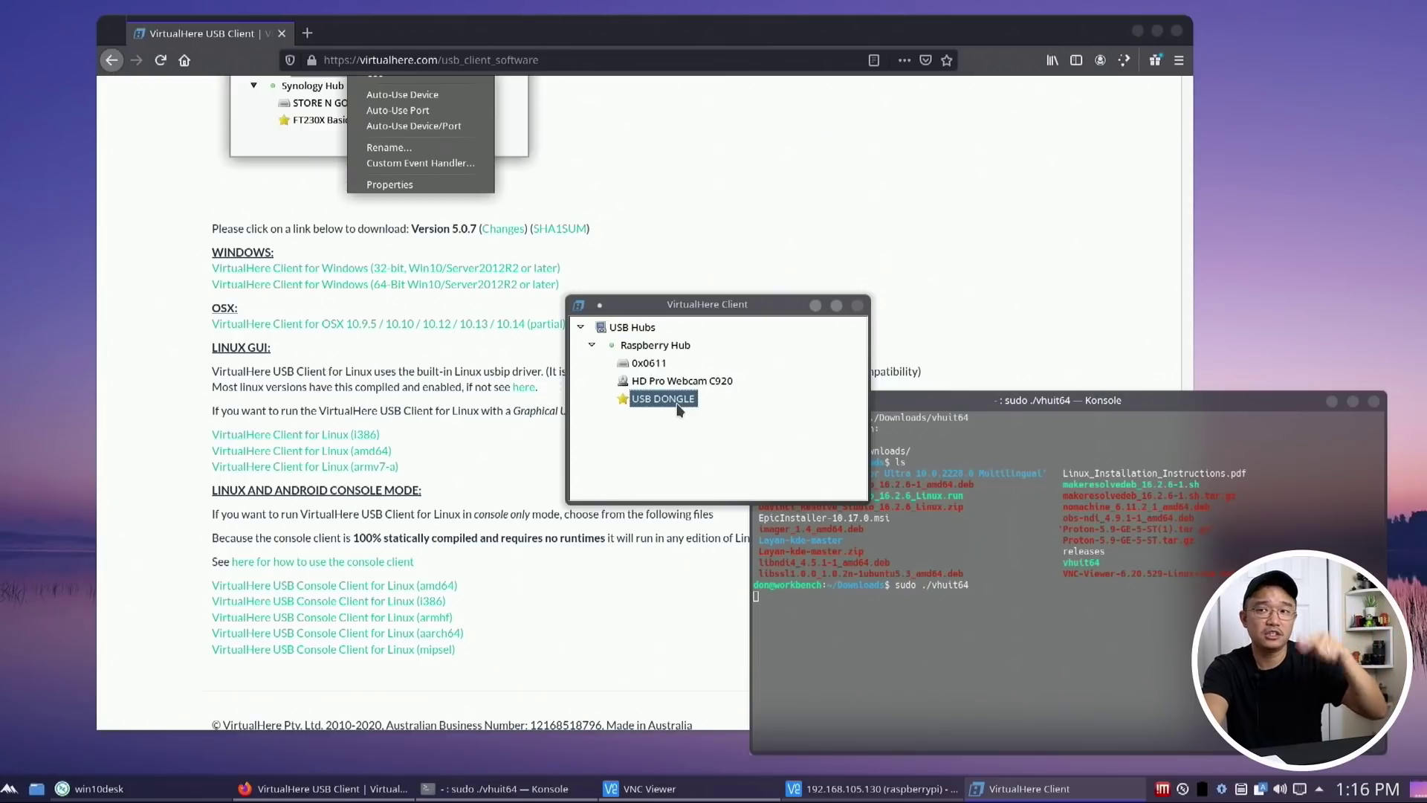
right_click(674, 383)
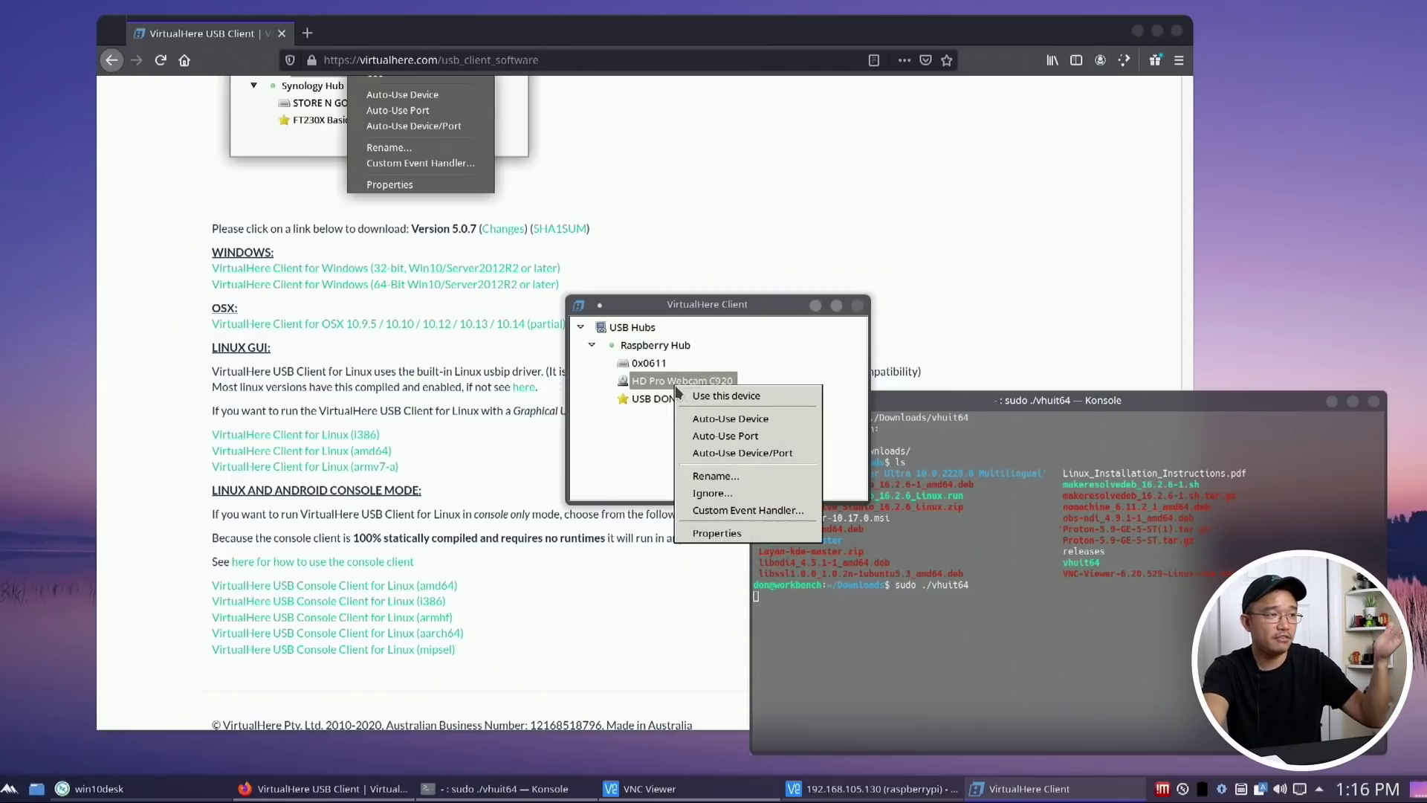
click(765, 396)
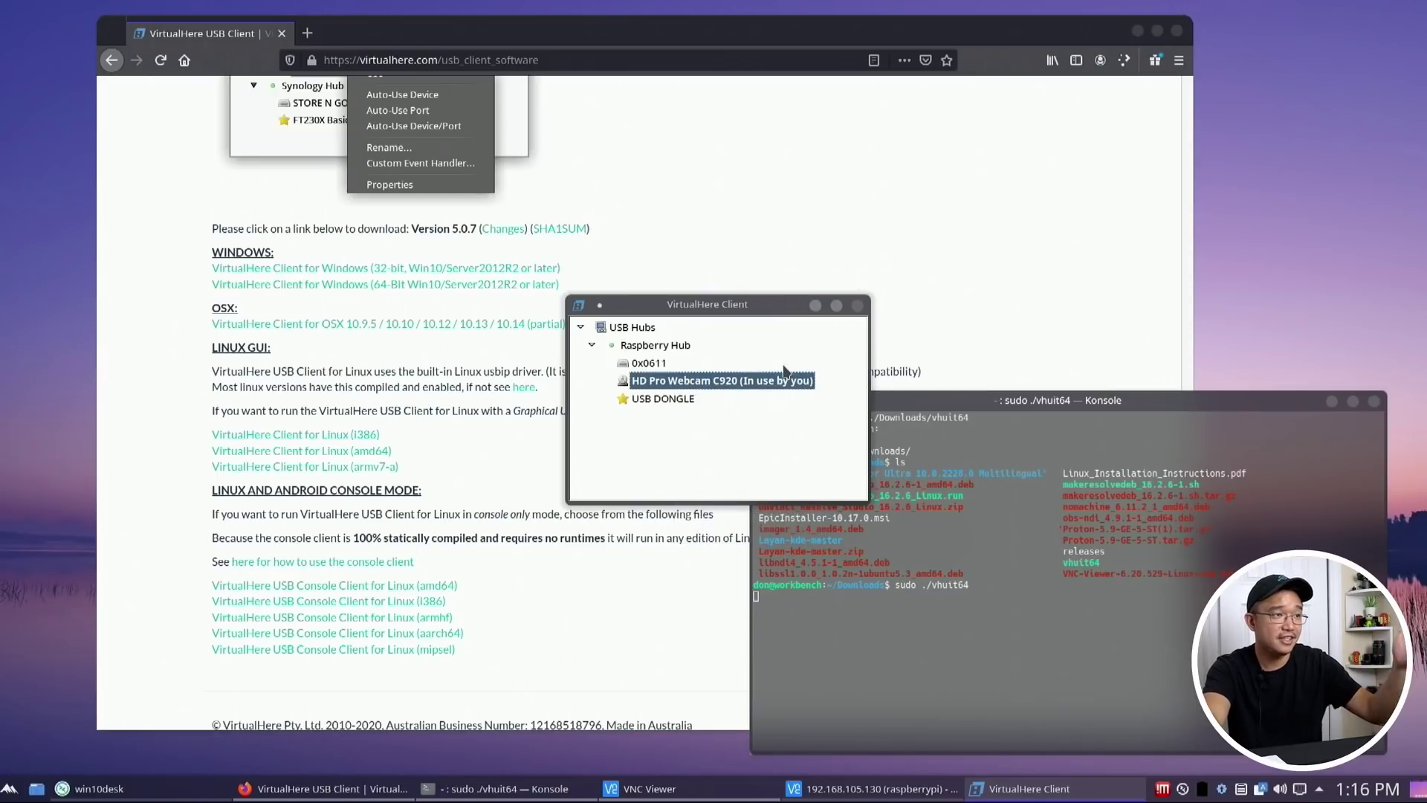
- Launch OBS to check the shared webcam's live picture in the web scene, and minimize its window
key(super)
text(cbs)
key(Return)
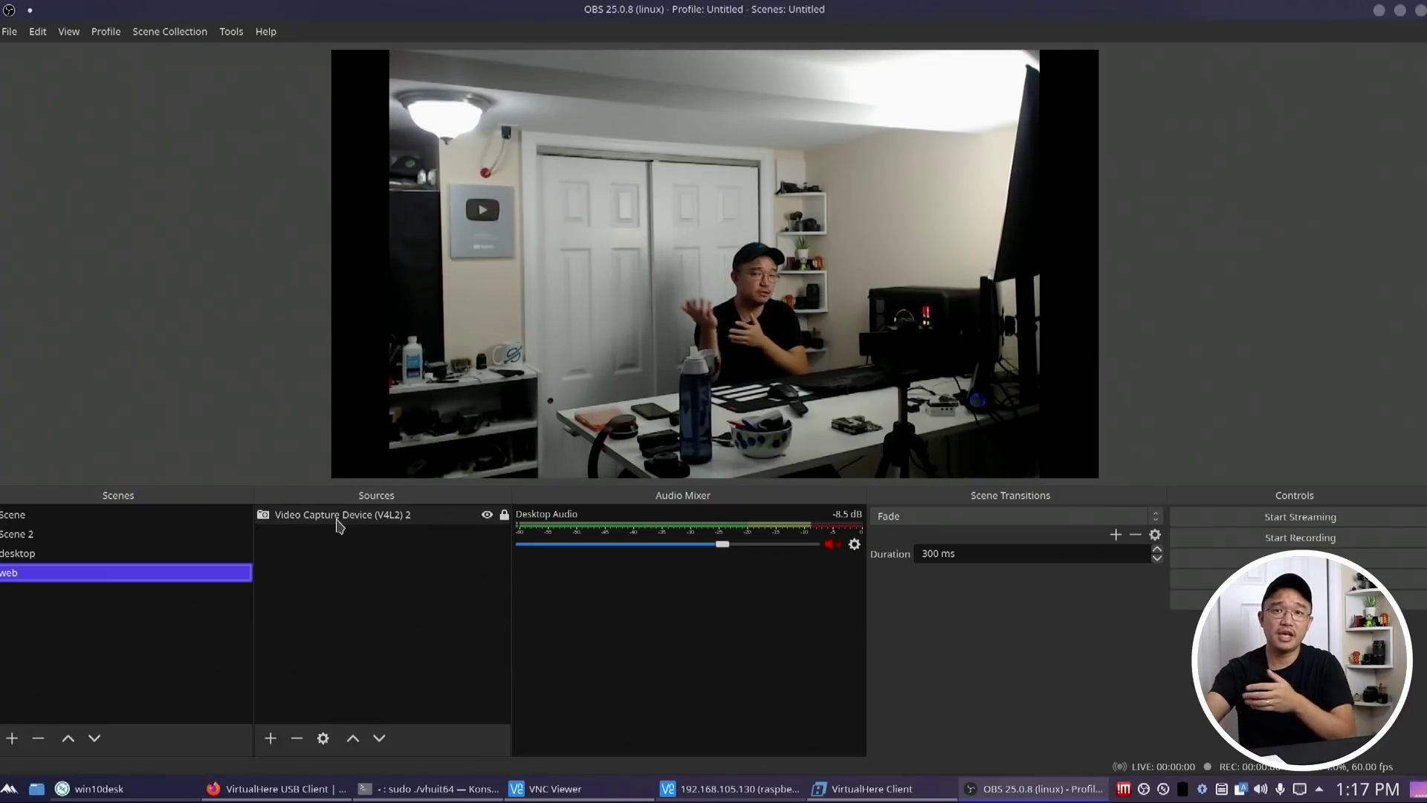
click(1378, 12)
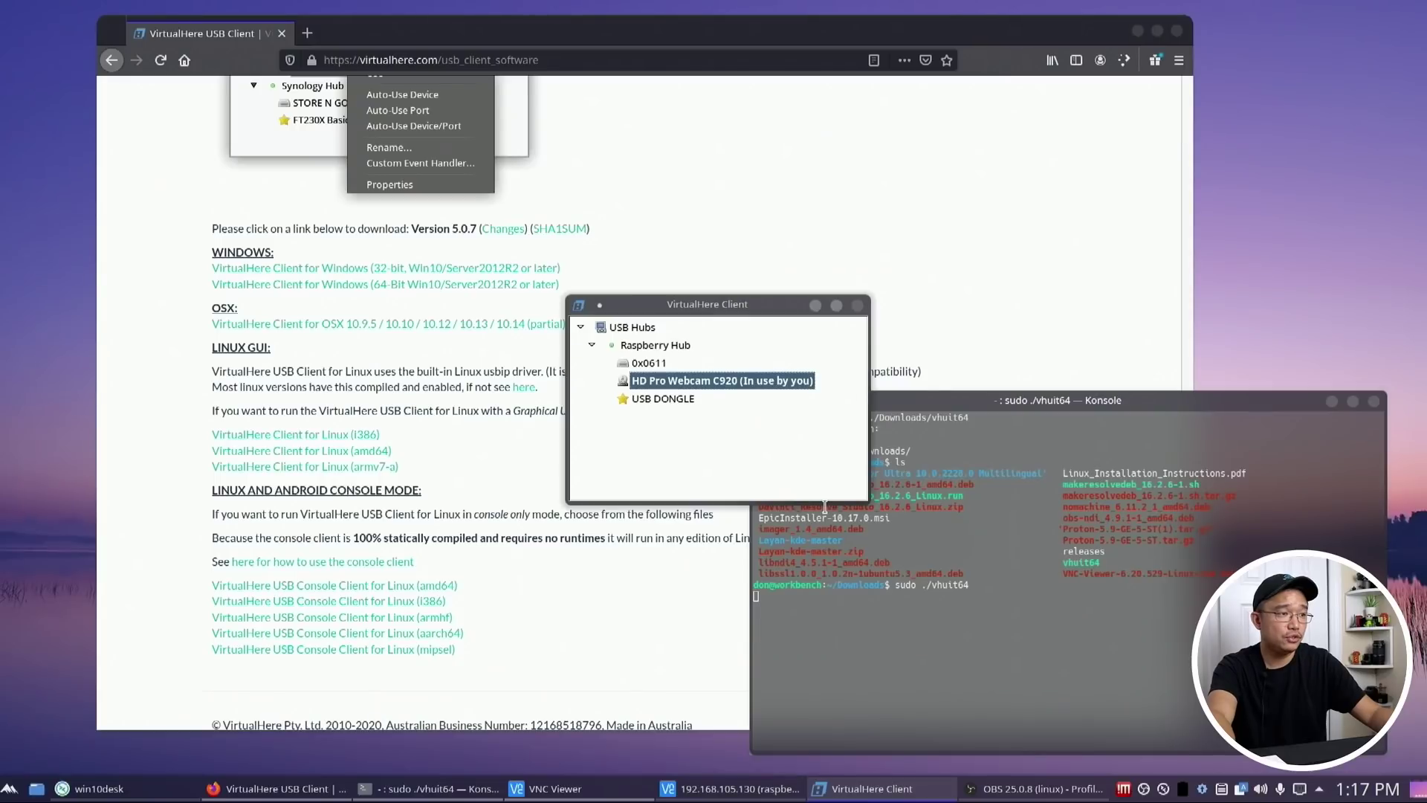
- Stop using the HD Pro Webcam C920 on the Linux computer so the Raspberry Hub can share it again
right_click(781, 386)
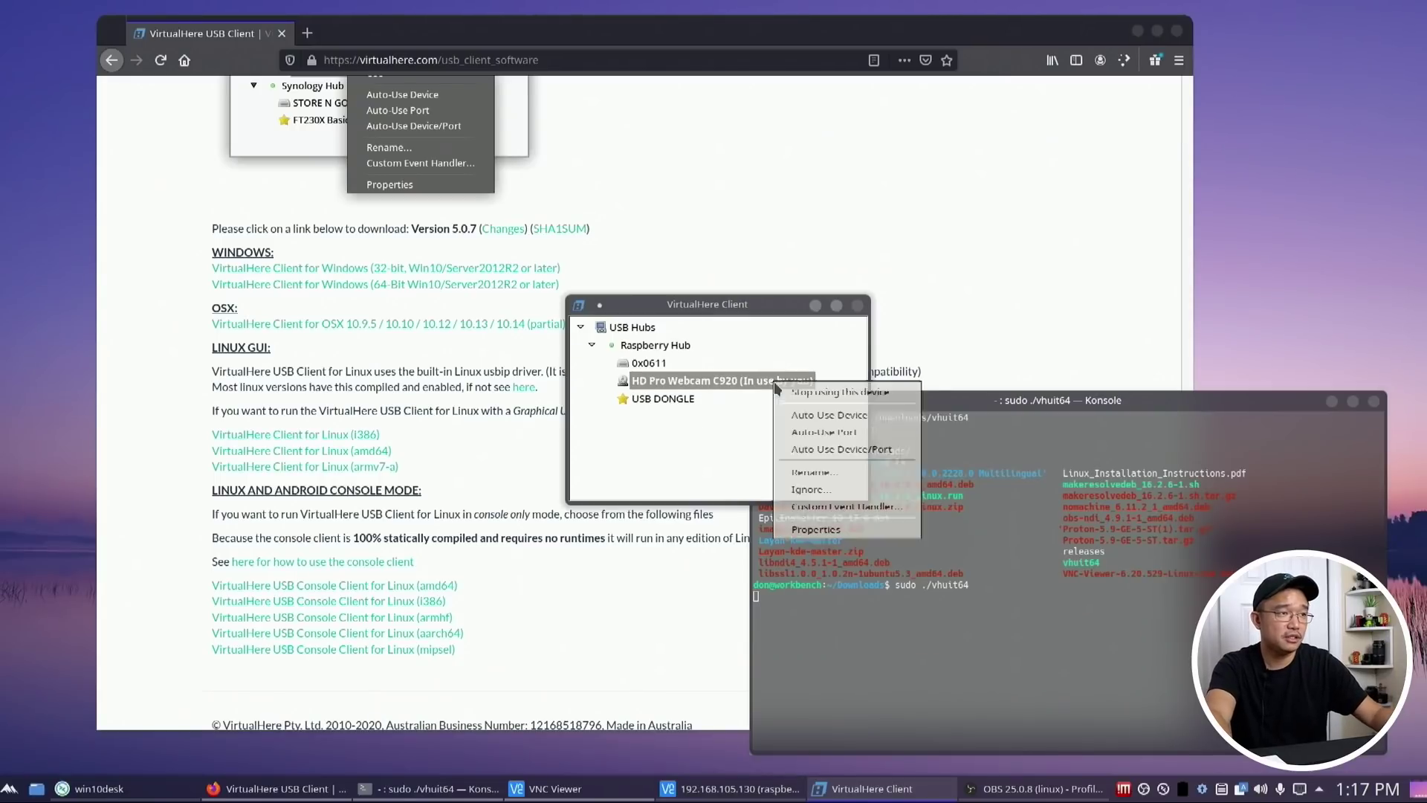
click(806, 394)
click(727, 789)
click(727, 789)
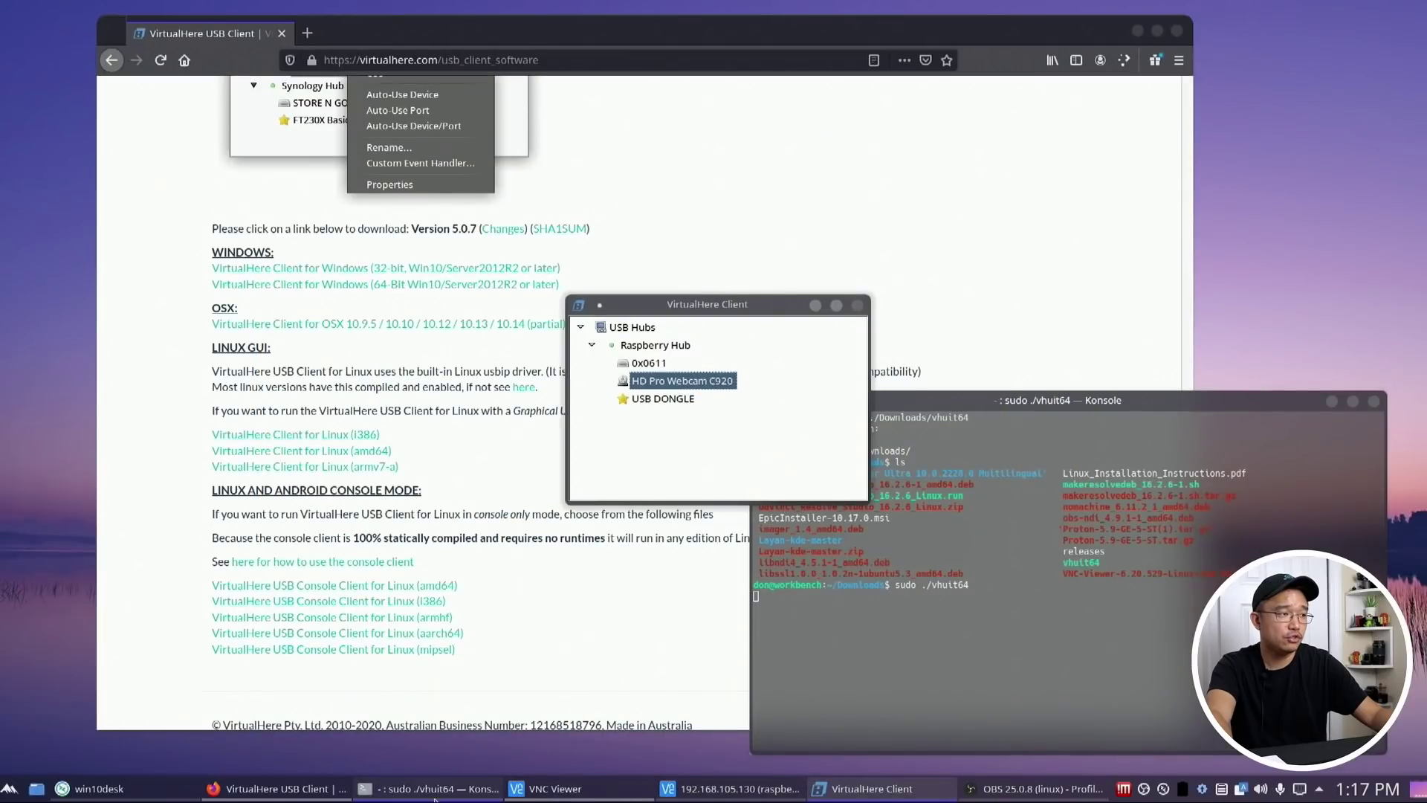
- Switch to the win10desk remote session and open the client page of the VirtualHere website
click(98, 788)
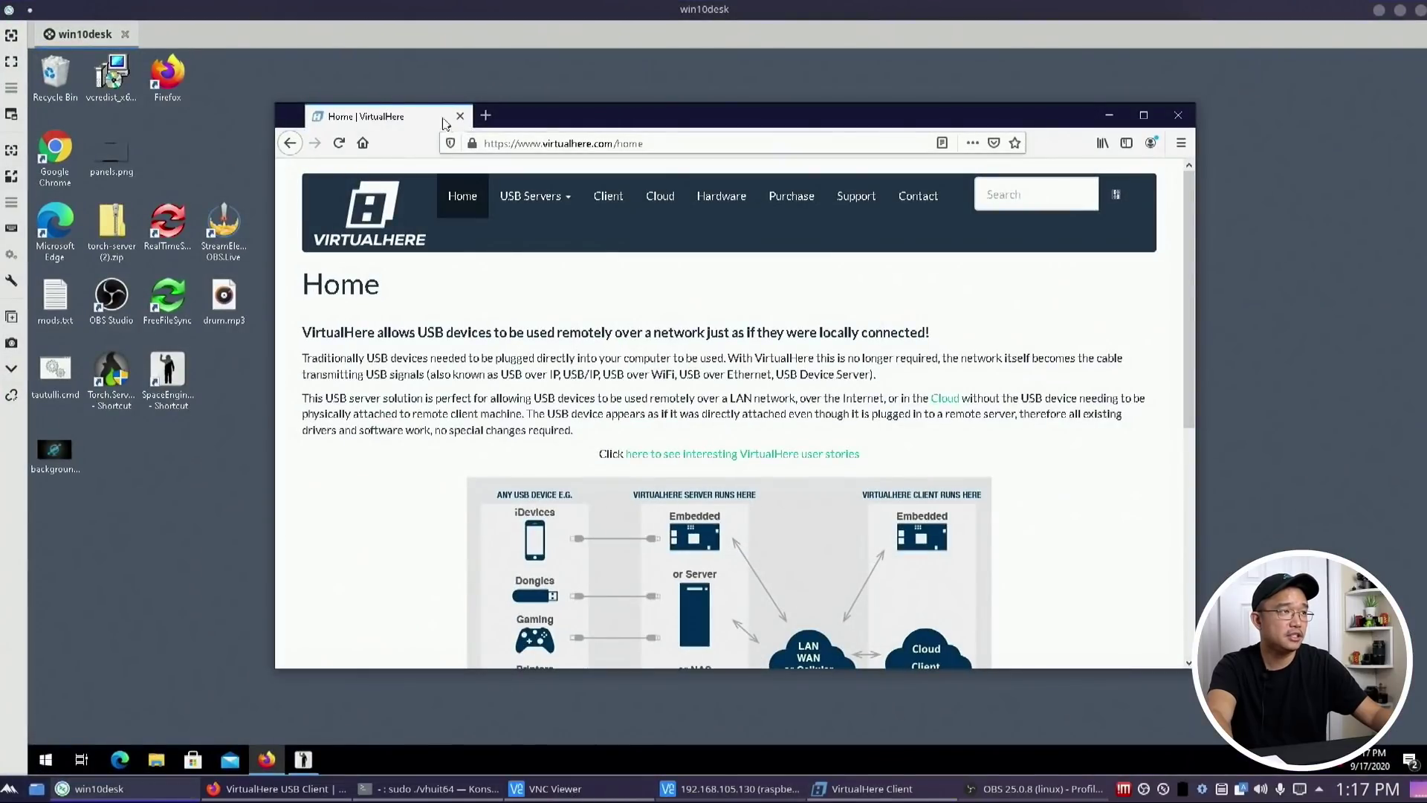
drag(566, 128, 540, 170)
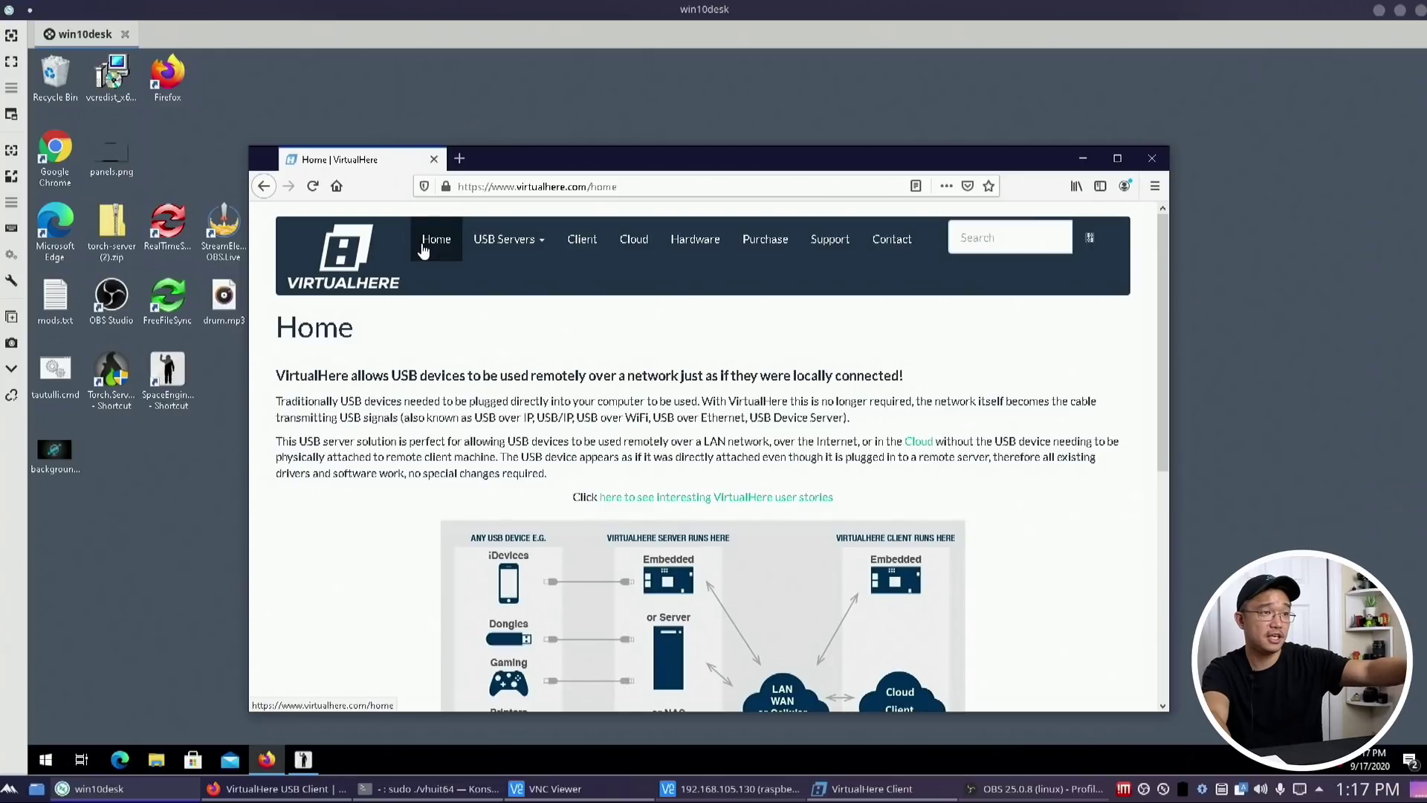
click(145, 434)
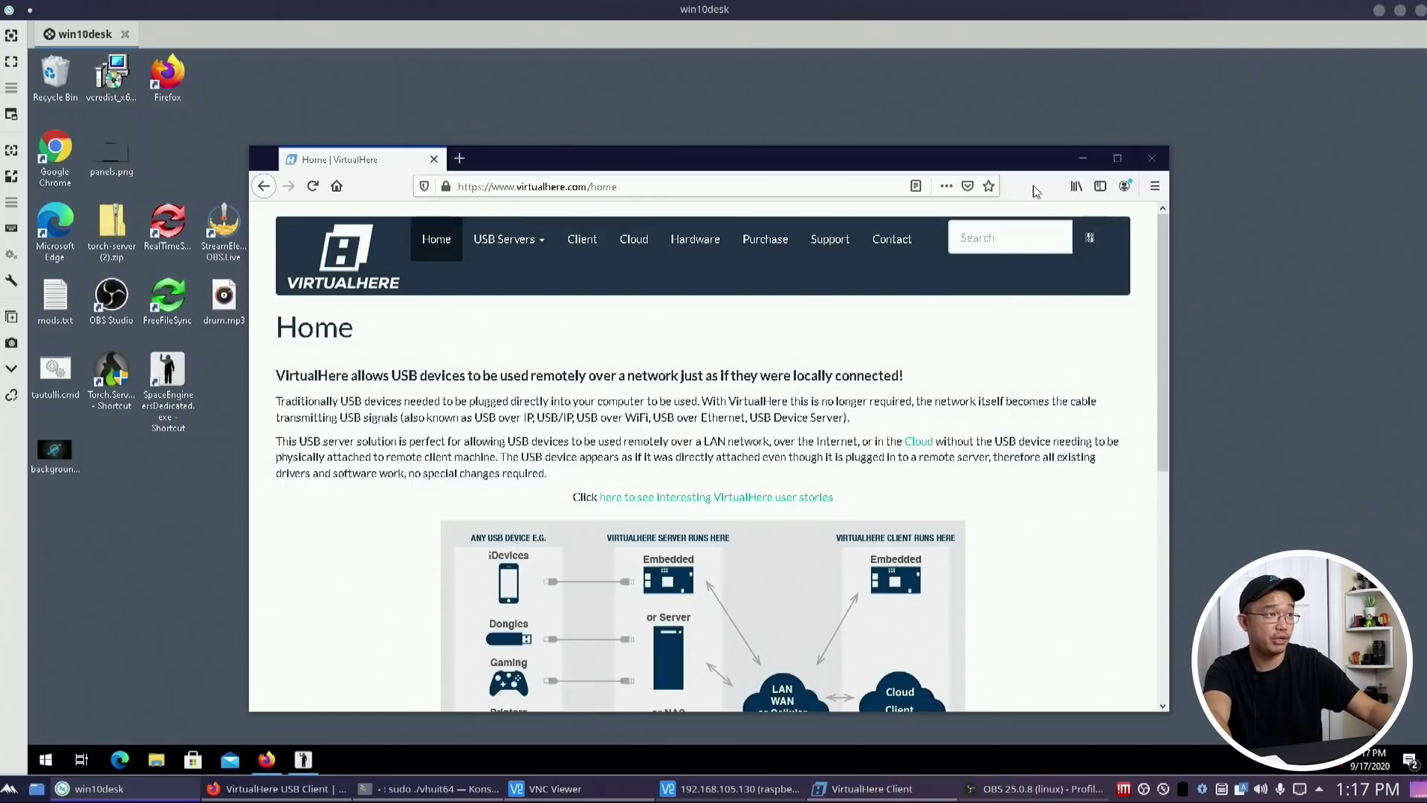
click(747, 186)
click(346, 454)
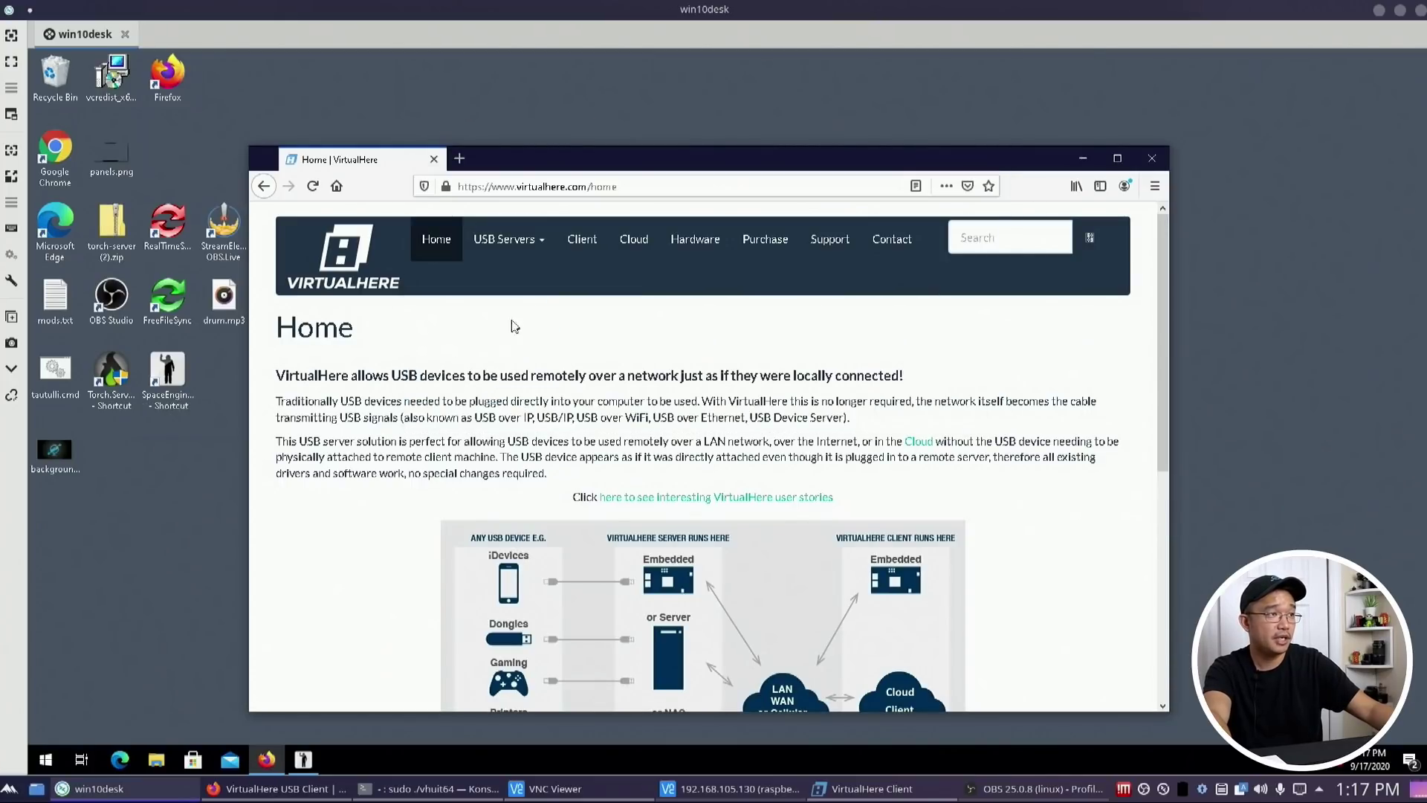
click(582, 253)
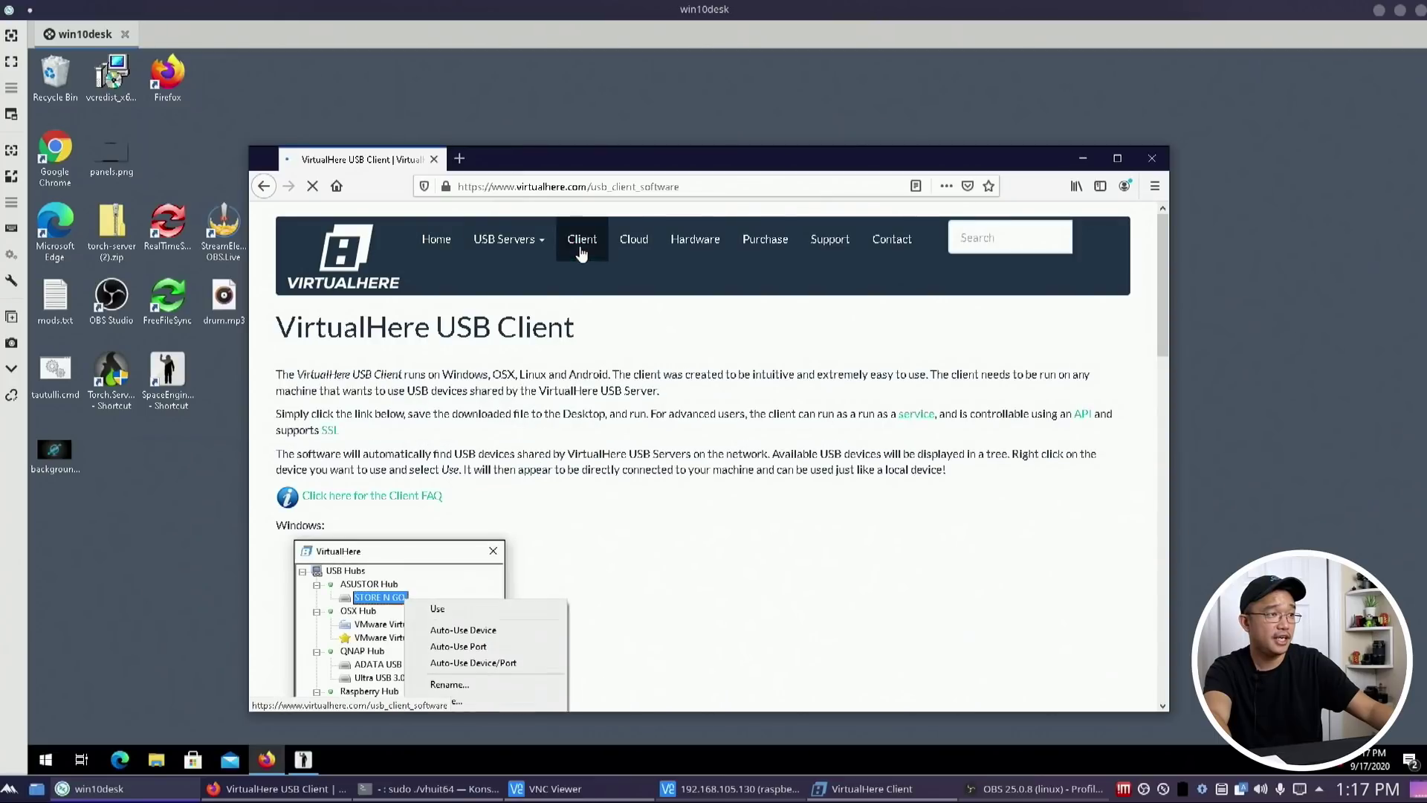
- Download the 64-bit VirtualHere Client for Windows and save the file vhui64.exe
scroll(416, 632, down, 5)
scroll(411, 578, down, 2)
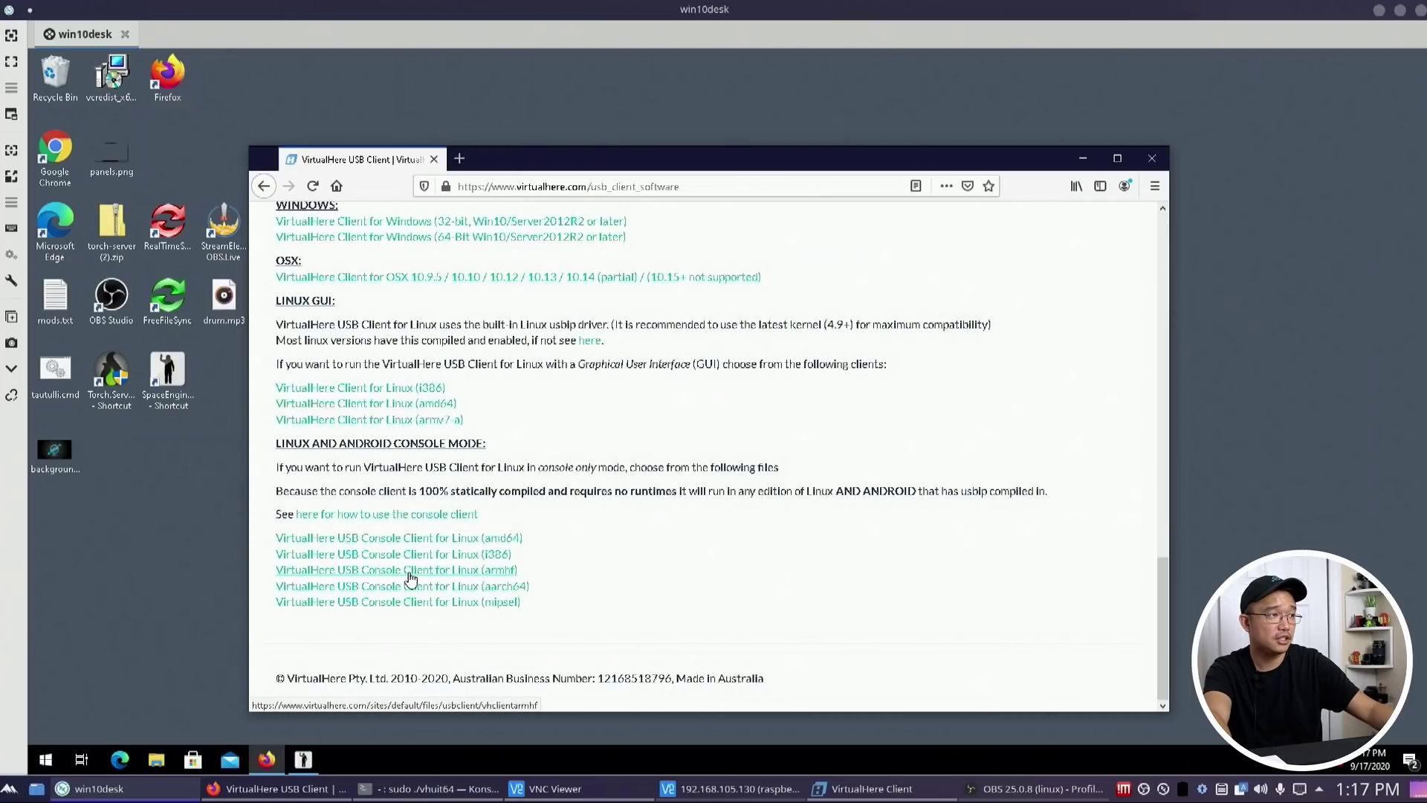
scroll(401, 610, up, 6)
scroll(386, 565, down, 3)
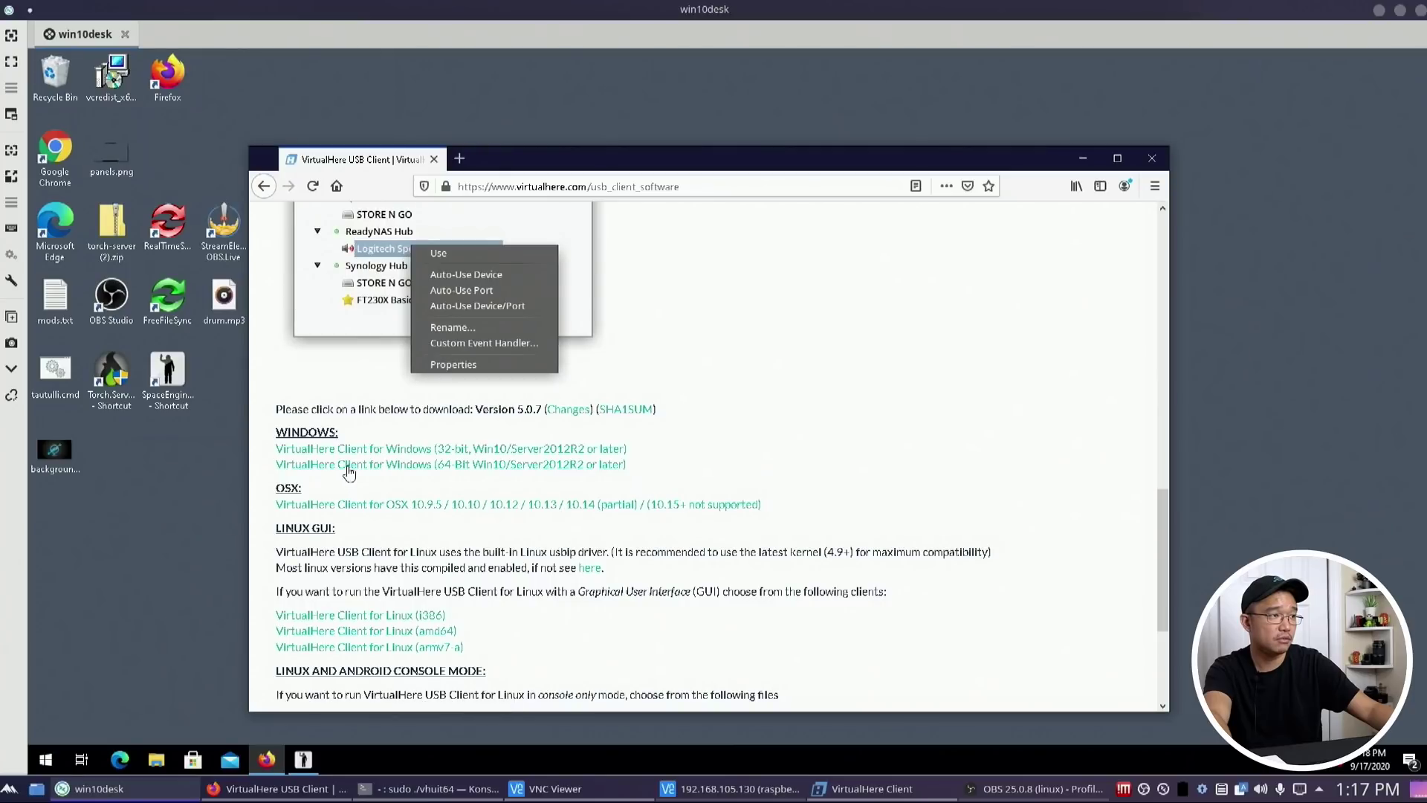
click(558, 464)
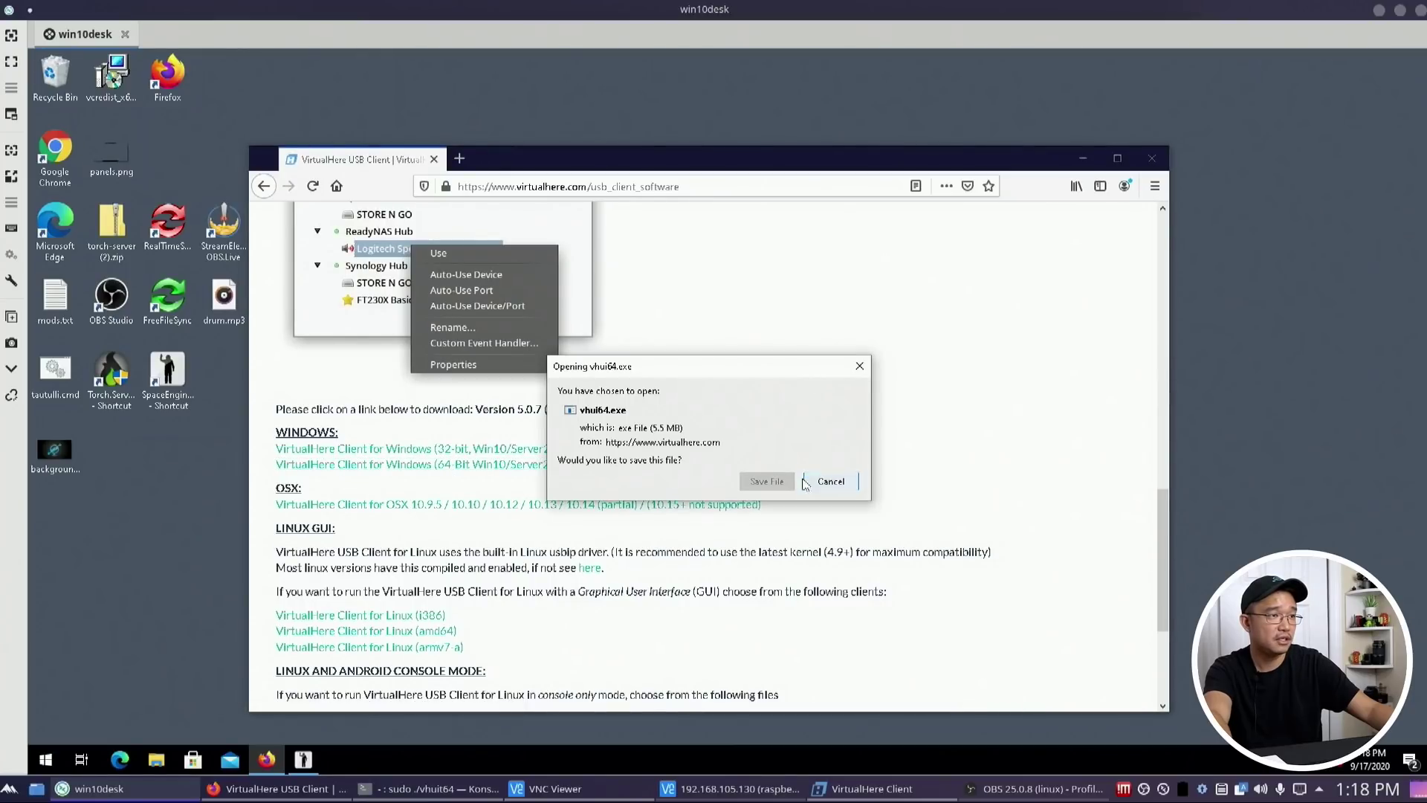
click(773, 480)
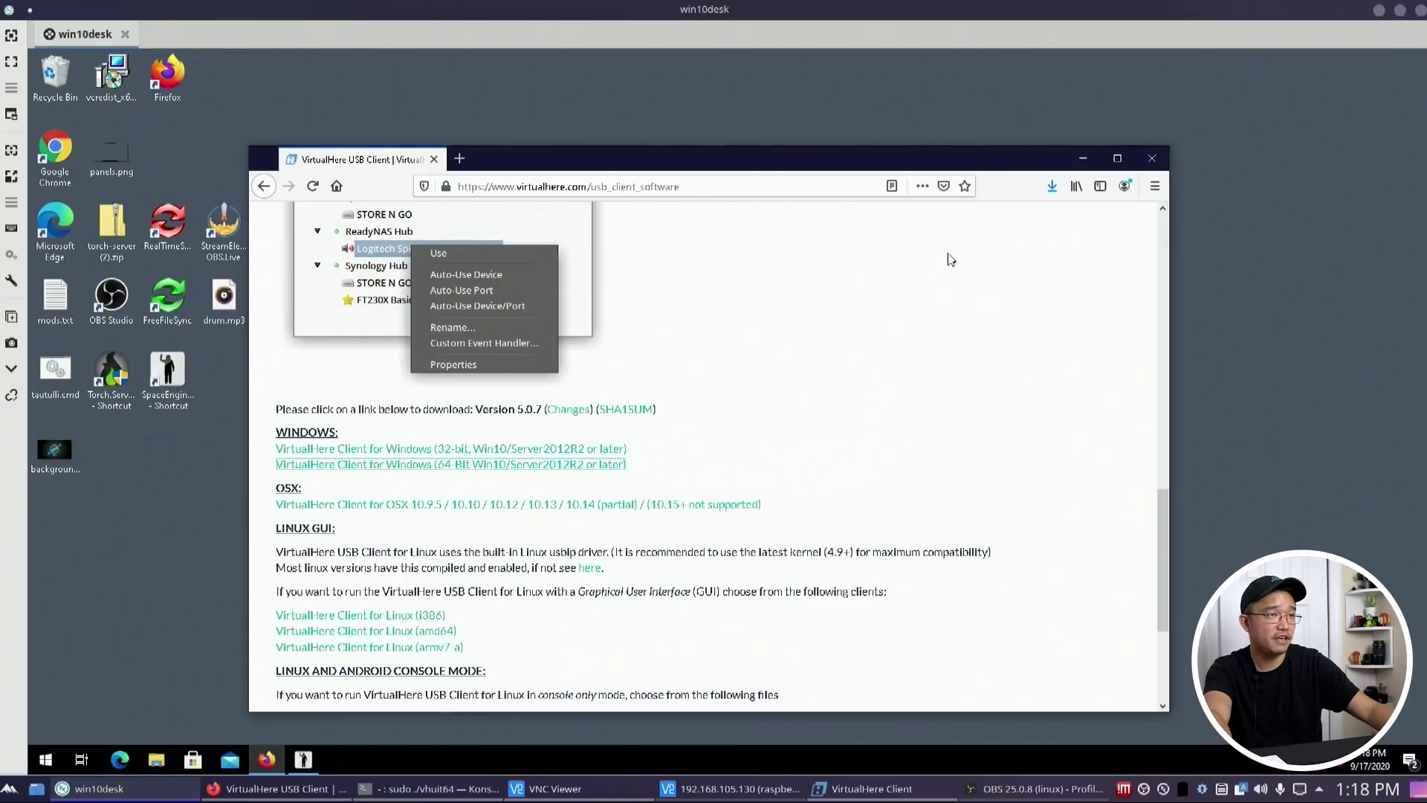
- Run the downloaded vhui64.exe, minimize the browser and dismiss the trial edition server notice
click(1053, 187)
click(845, 232)
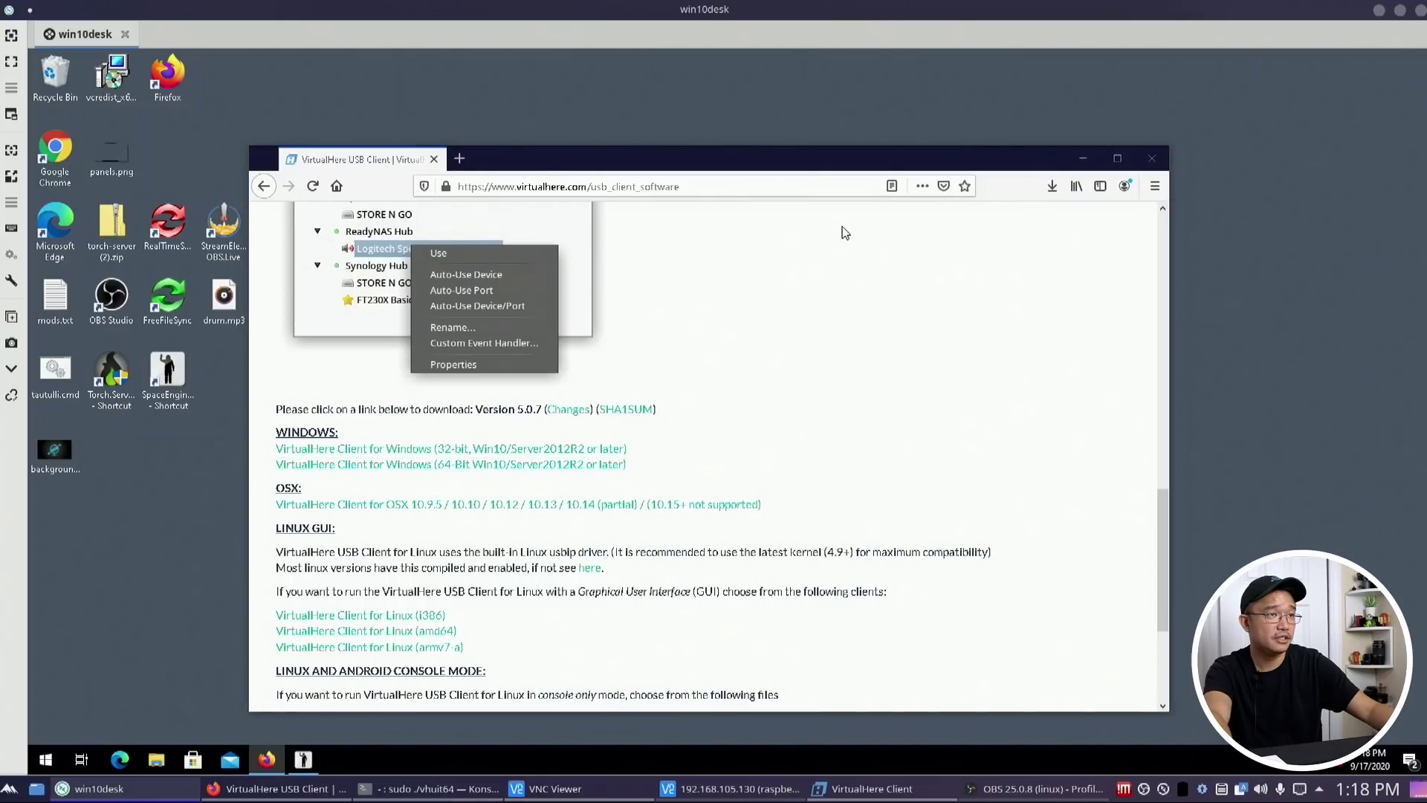
click(1083, 159)
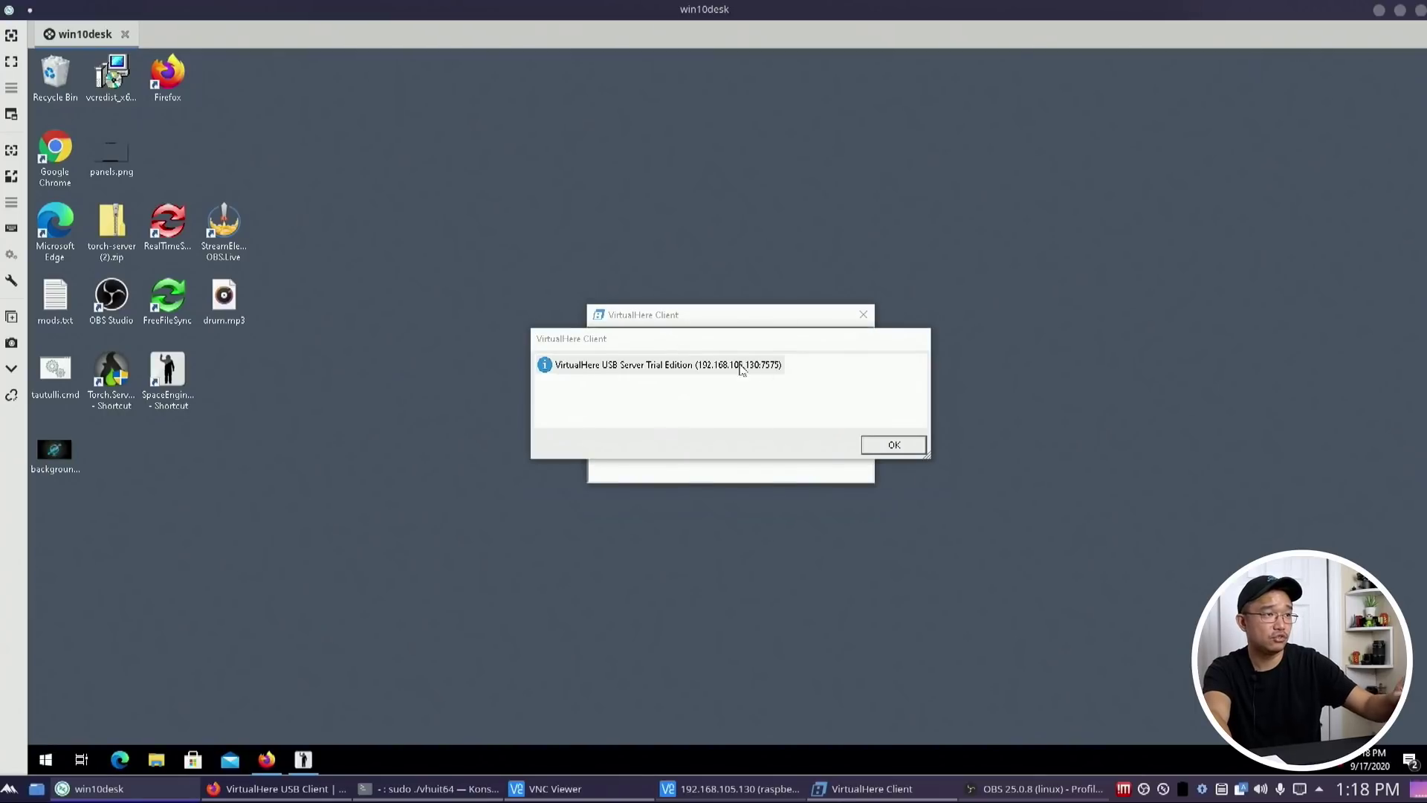
drag(741, 351, 379, 372)
click(533, 467)
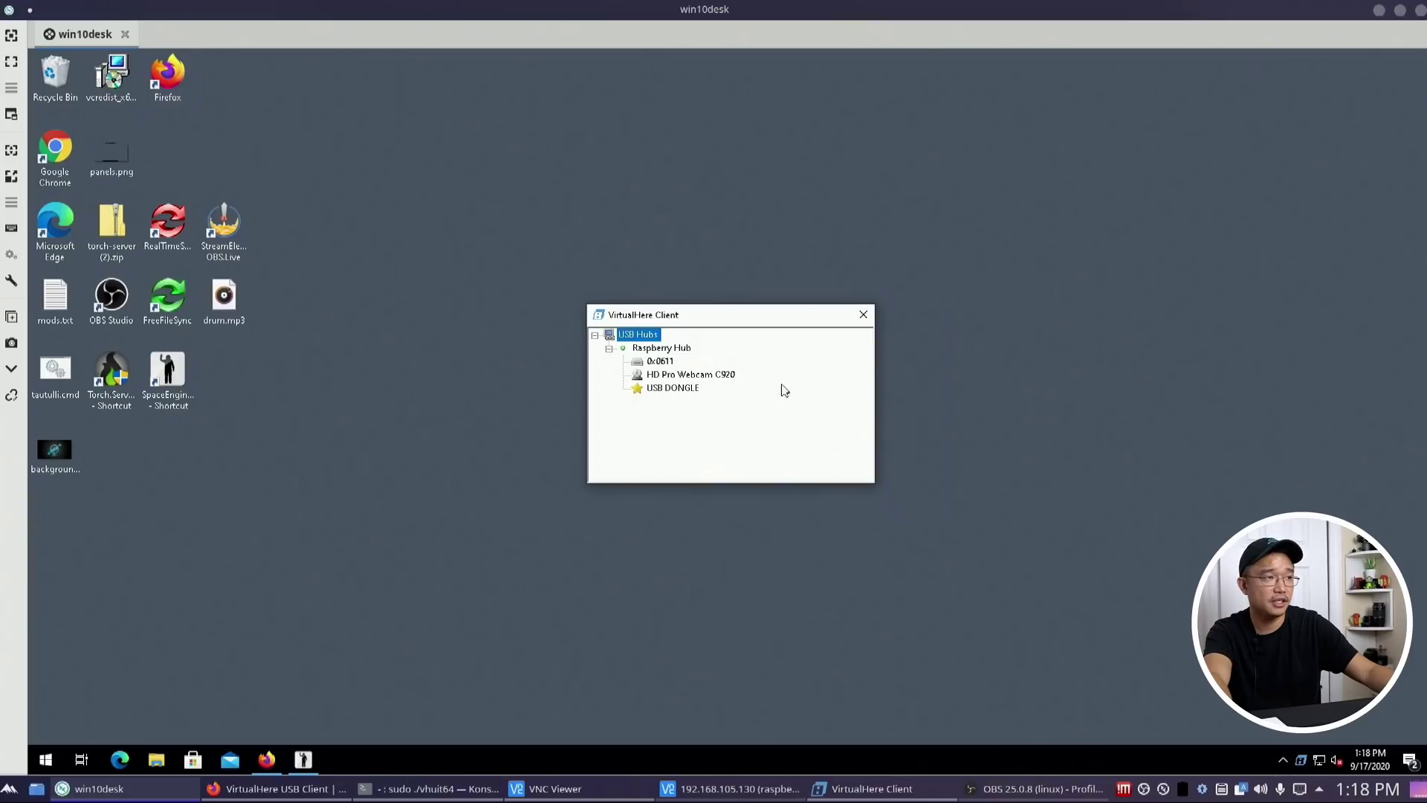
- Start using the HD Pro Webcam C920 on Windows, authorizing and completing the VirtualHere driver installation
right_click(664, 382)
click(691, 395)
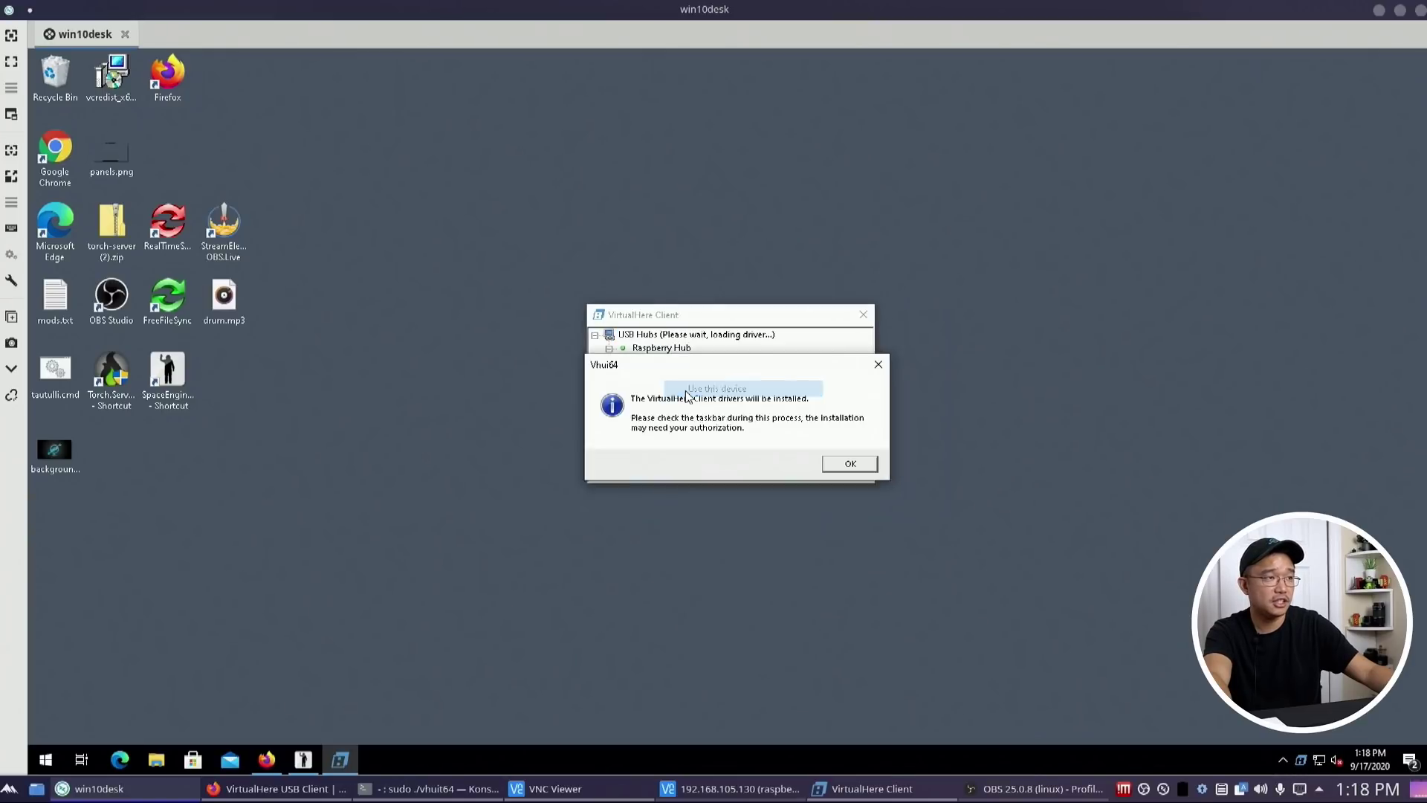
click(850, 463)
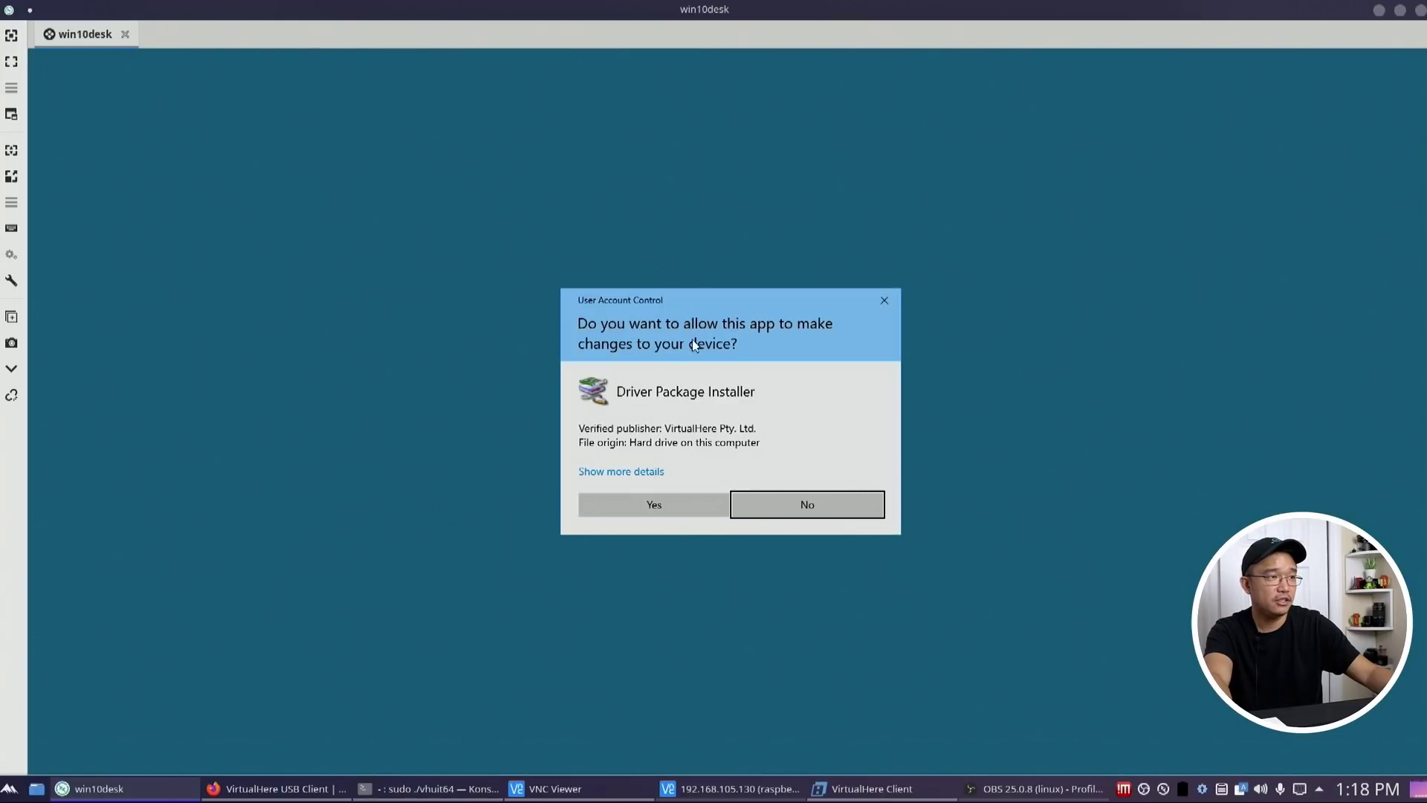
click(677, 514)
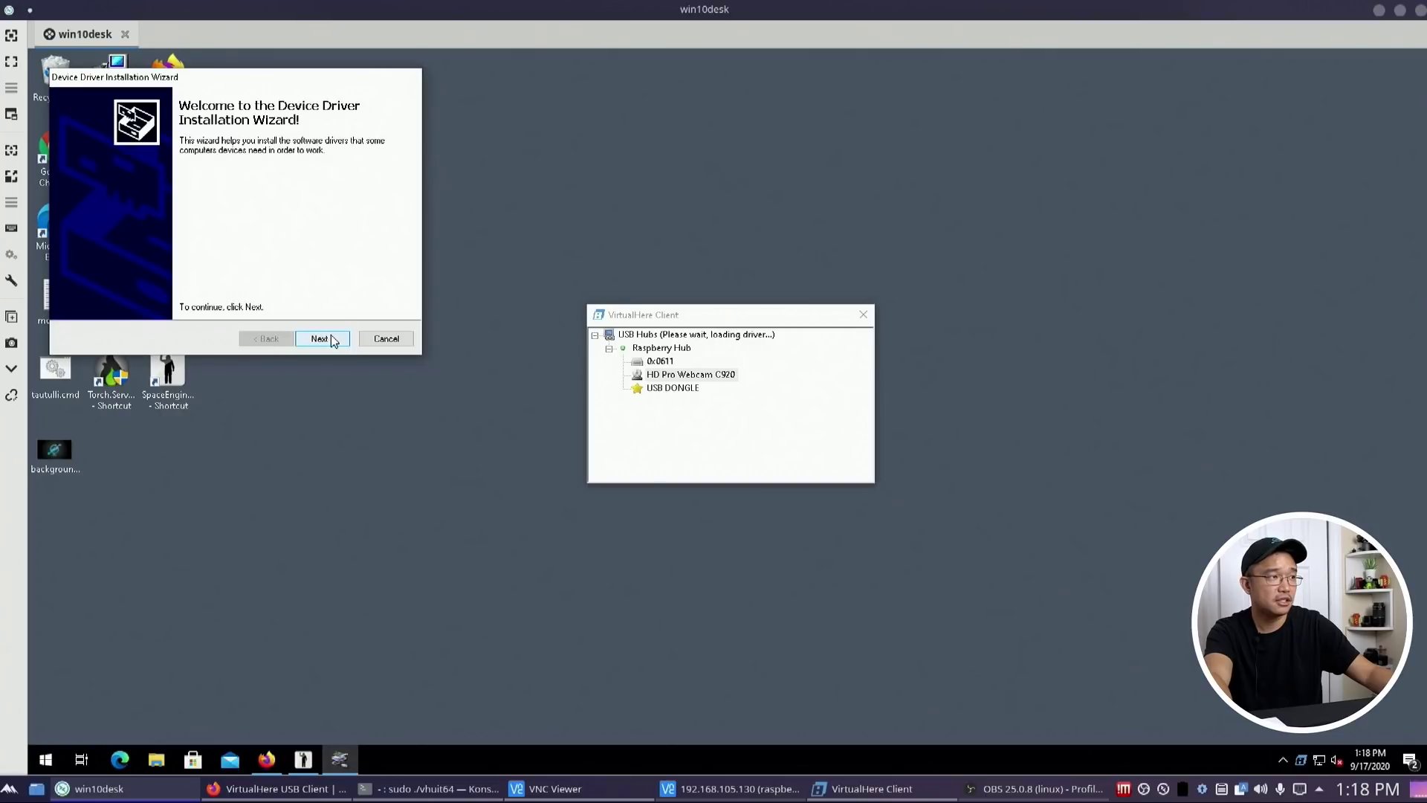
click(330, 339)
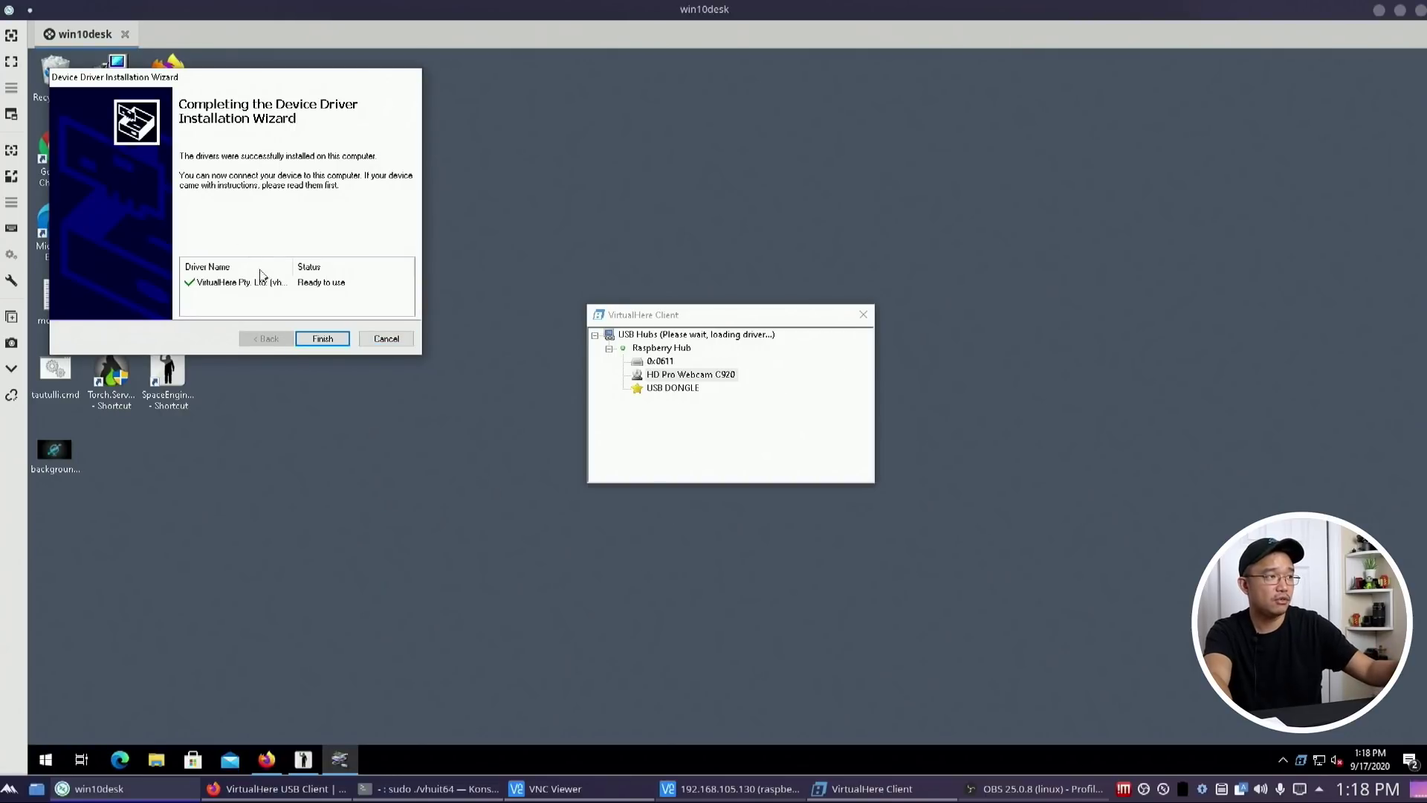
click(321, 339)
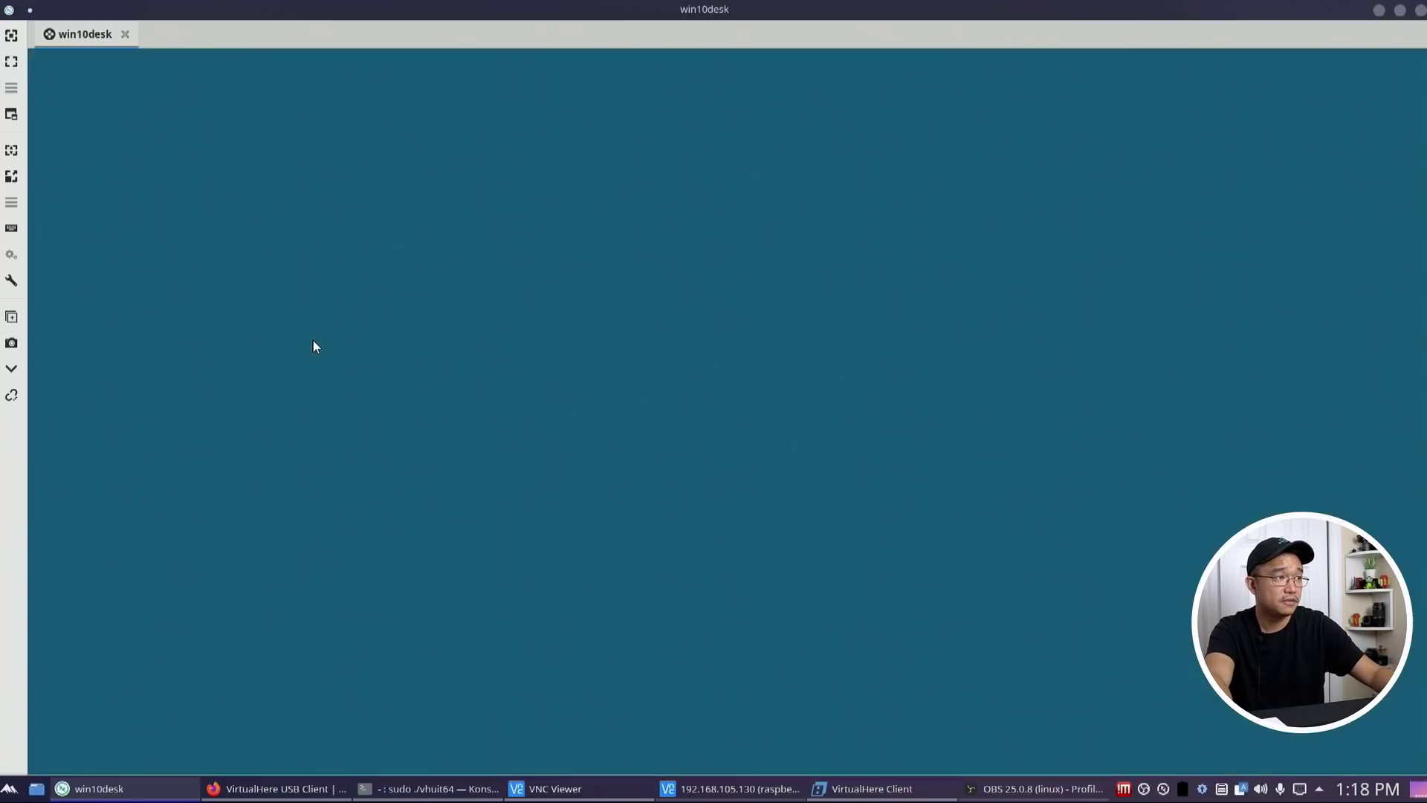
click(653, 504)
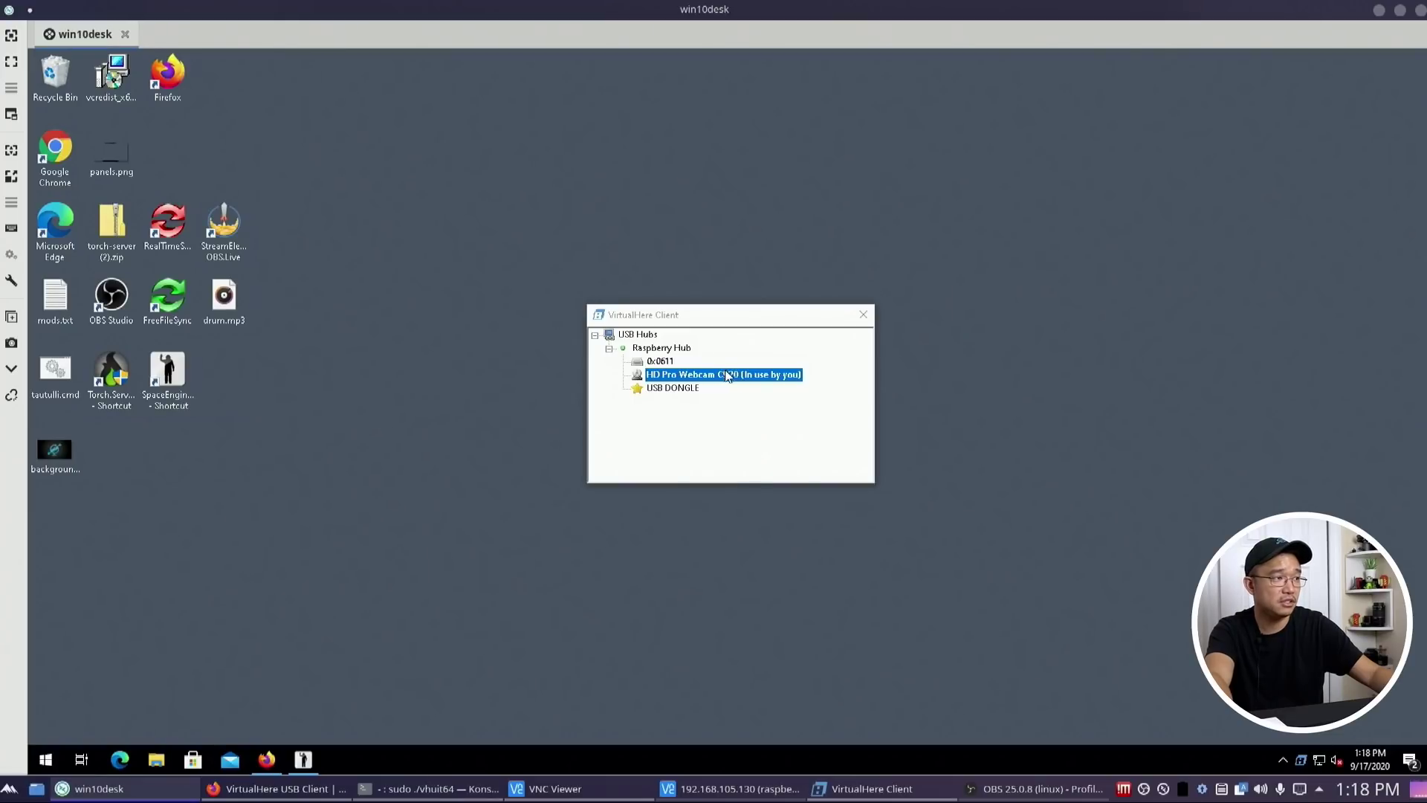
- Search Windows for "web", open the Camera app and deny it access to the precise location
click(48, 758)
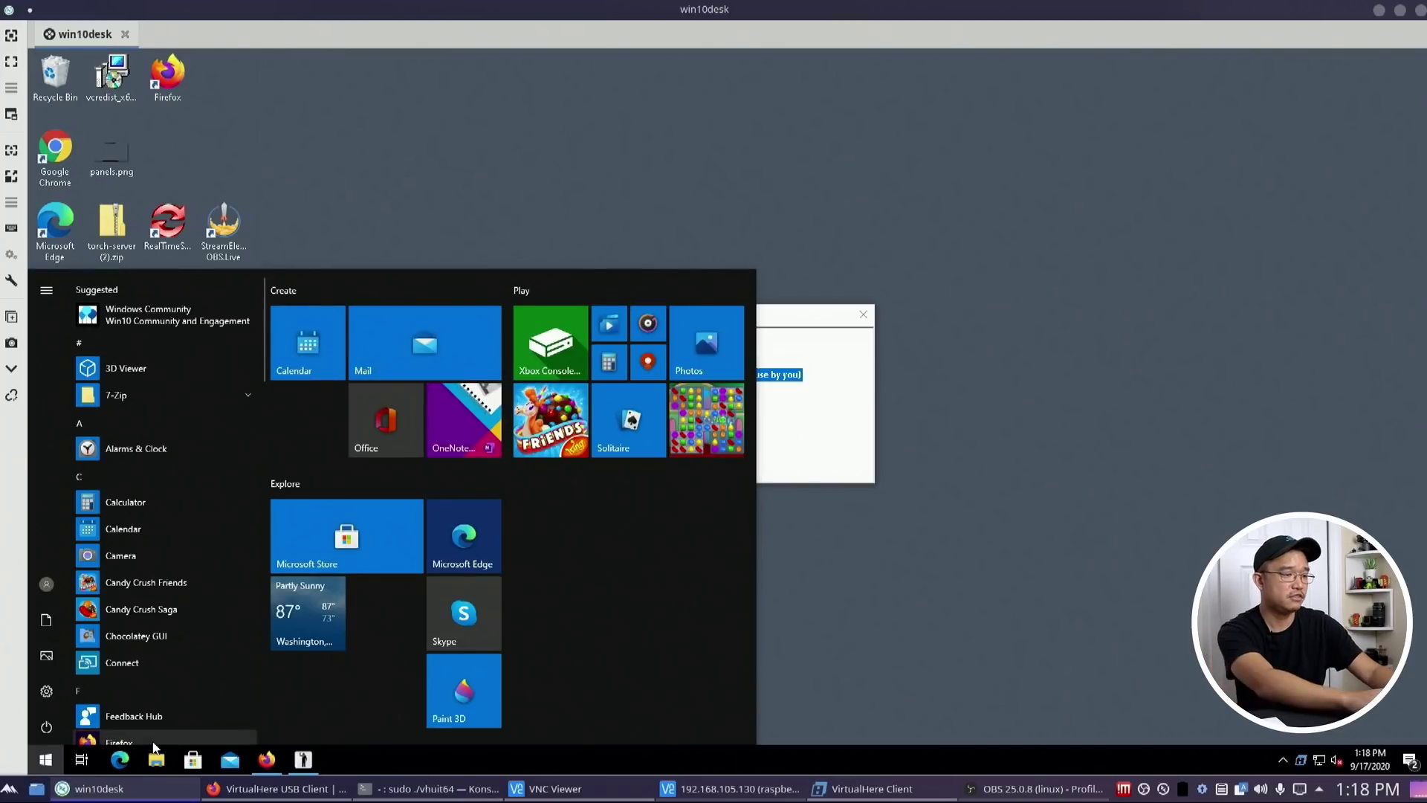
text(web)
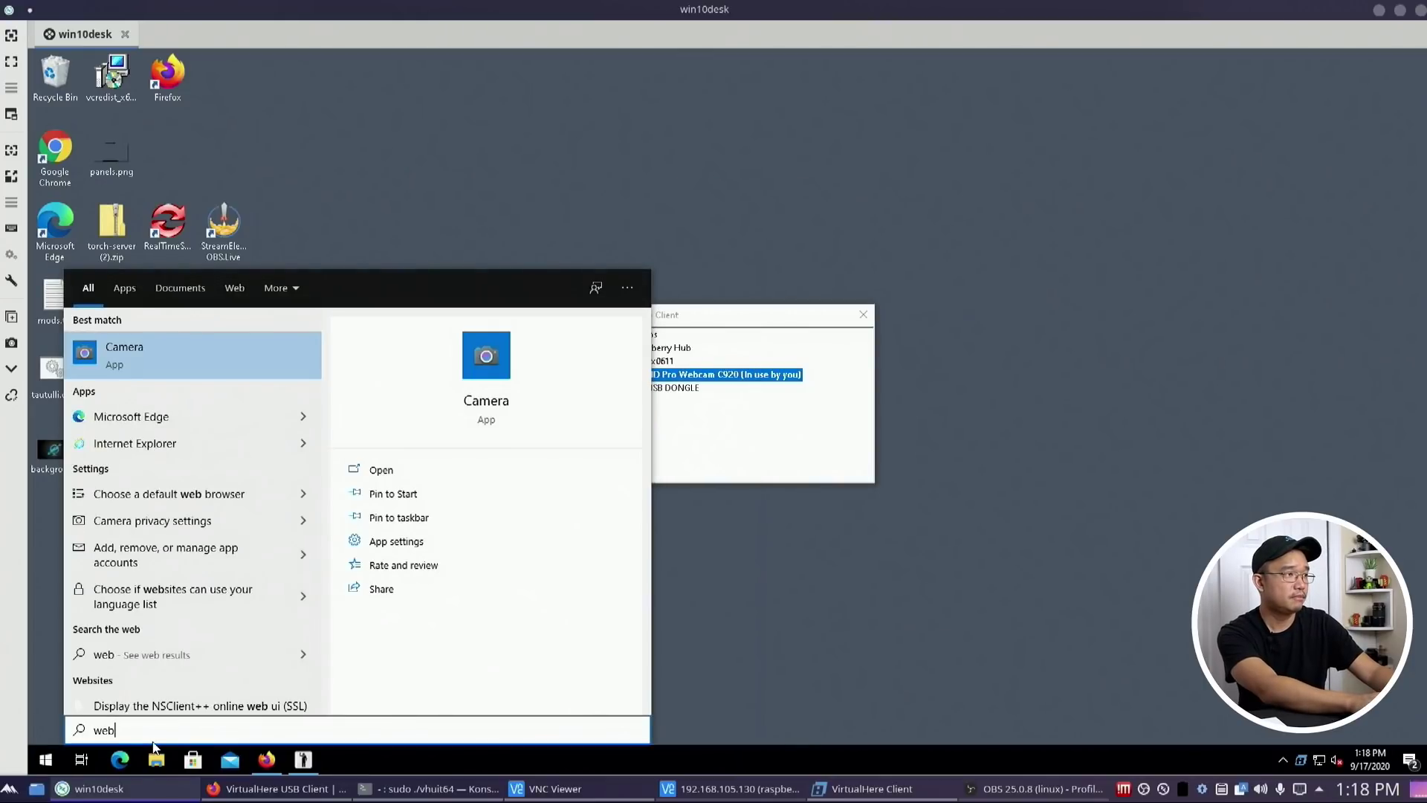
key(Return)
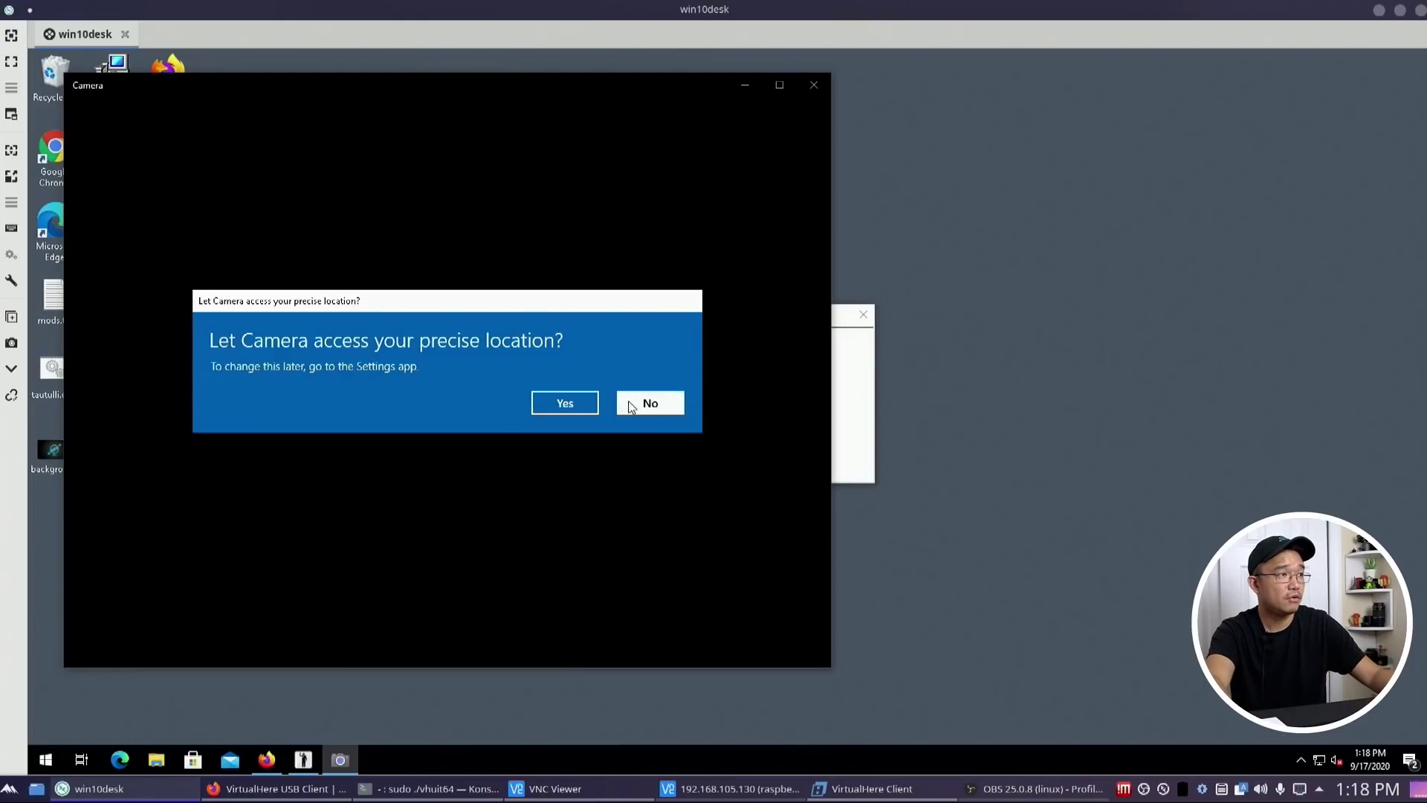
click(649, 402)
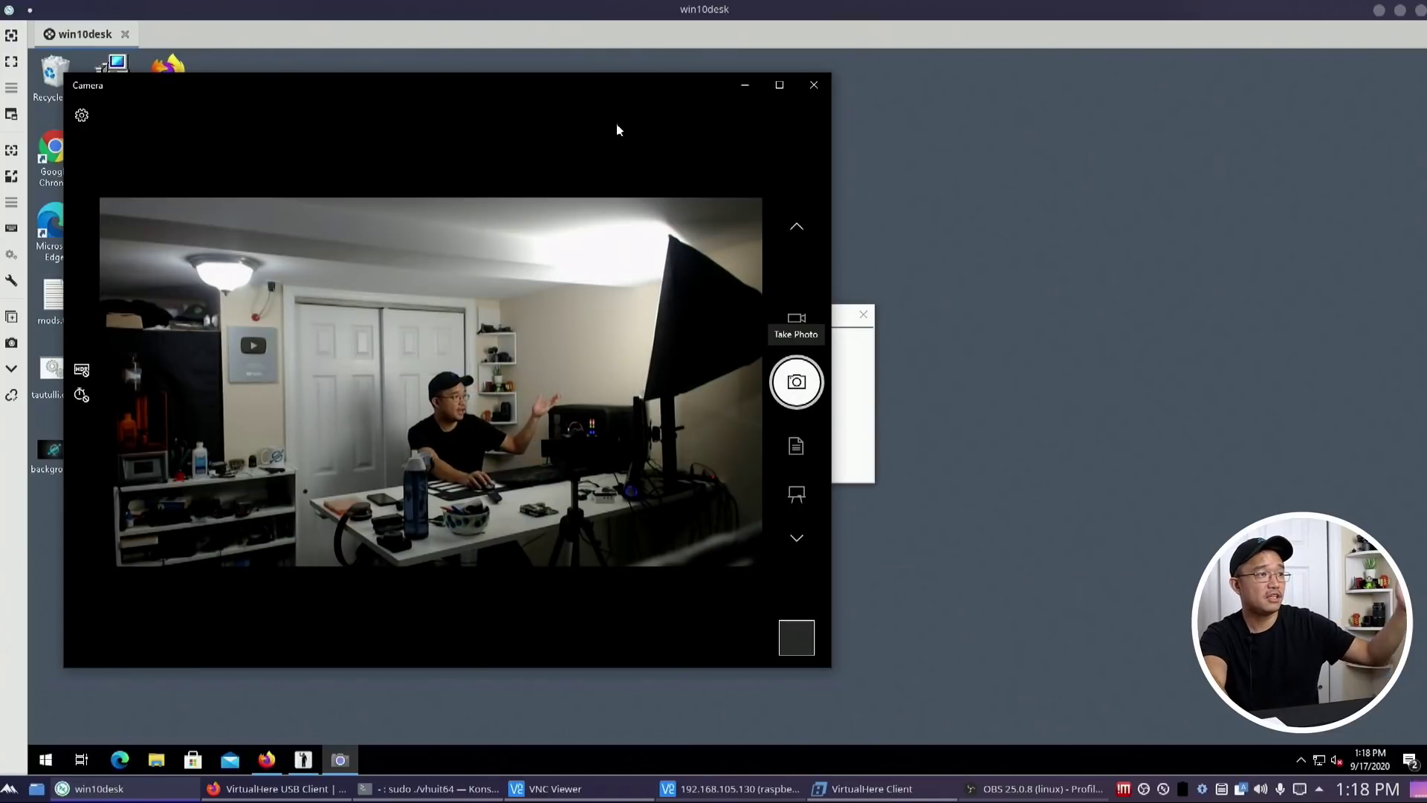
- Move the VirtualHere Client window clear of the Camera app and stop using the HD Pro Webcam C920
click(853, 355)
drag(762, 327, 1113, 318)
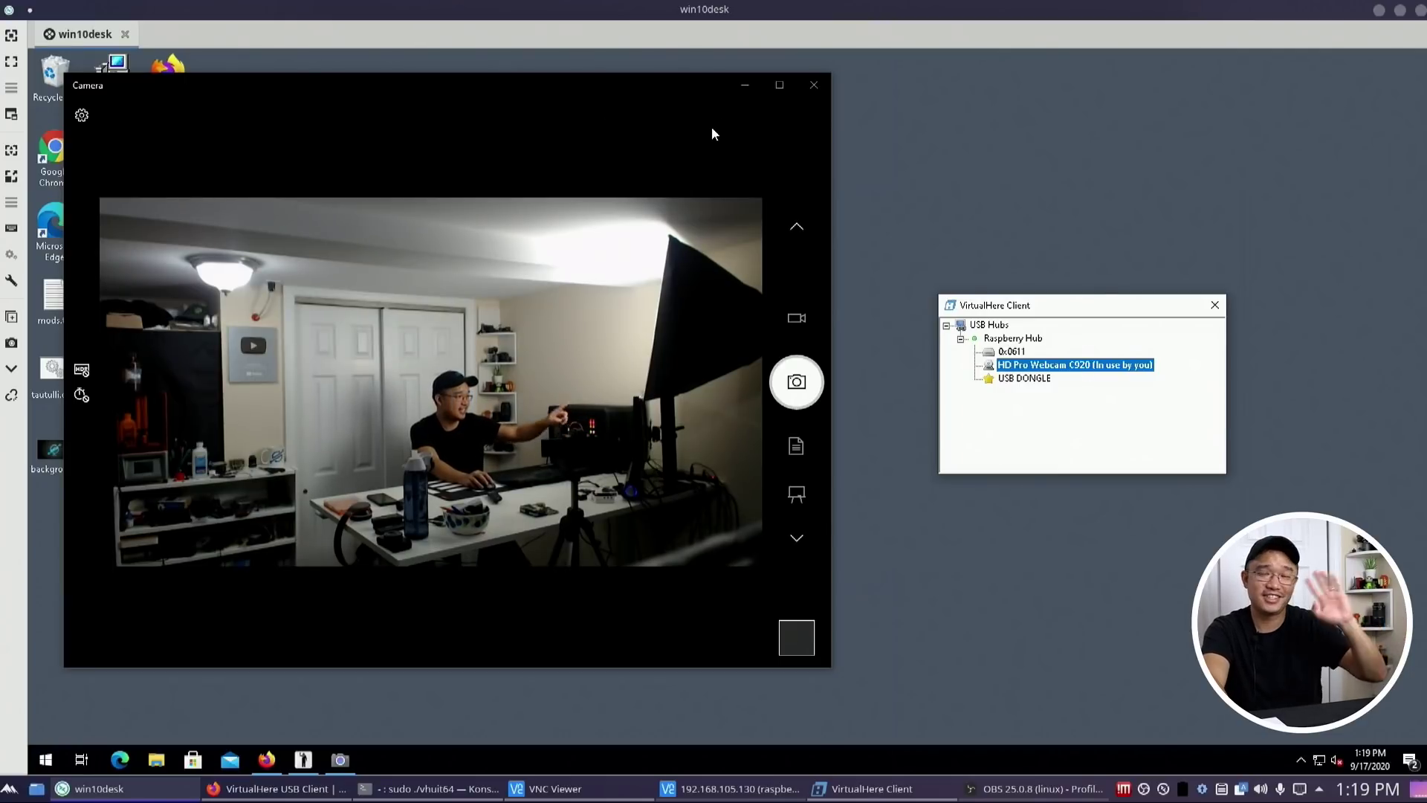
right_click(1123, 365)
click(1129, 374)
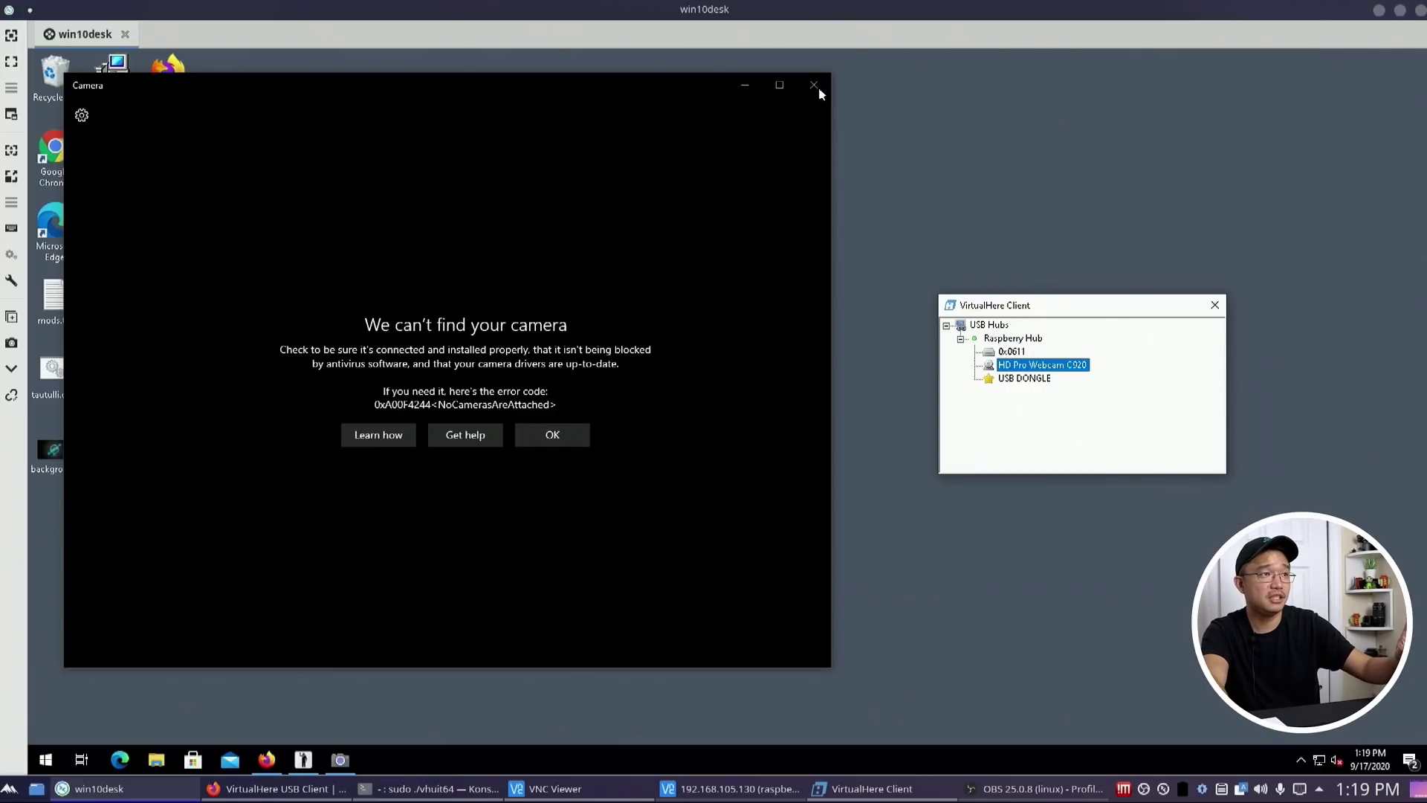
- Close the Camera app, the Logitech Capture prompt and the VirtualHere Client window
click(815, 86)
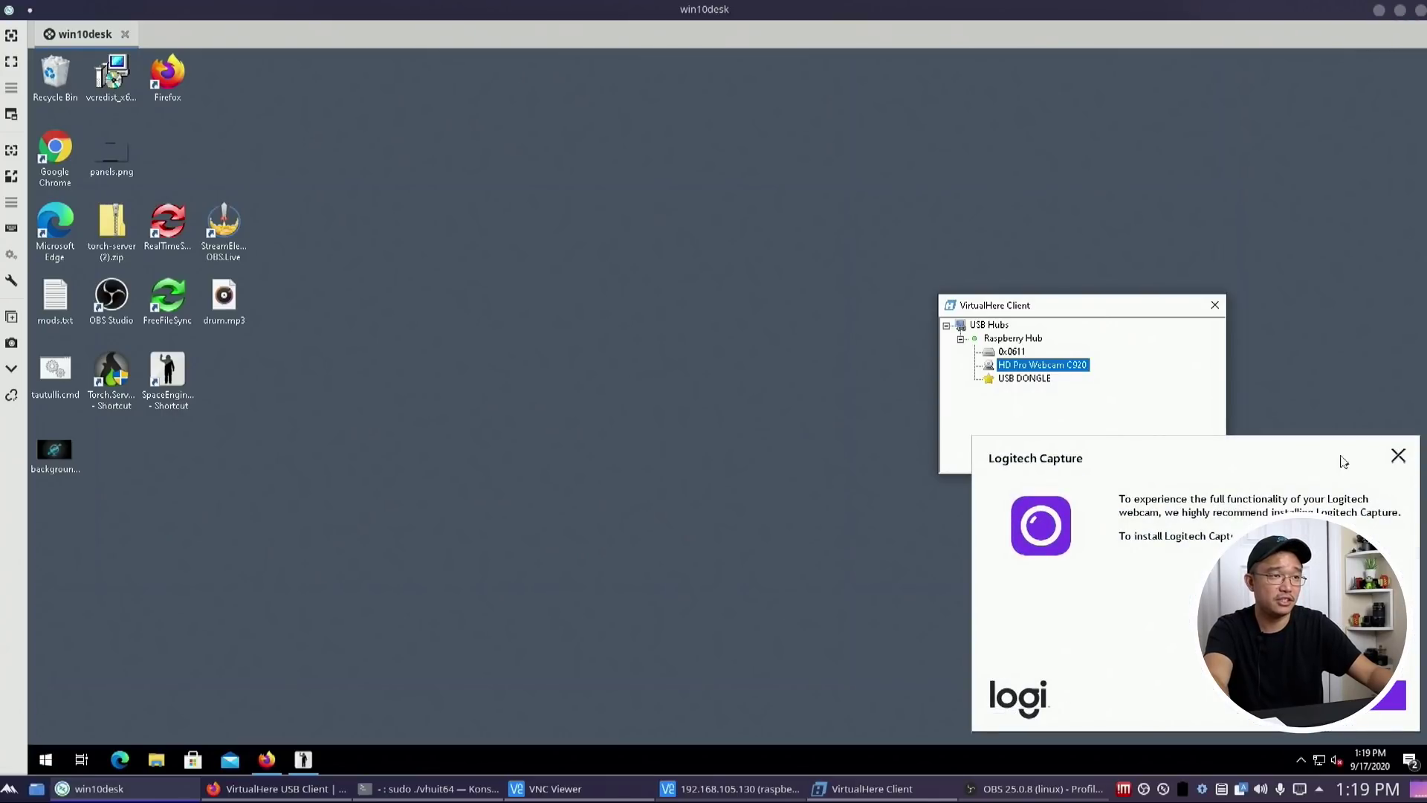
click(1398, 457)
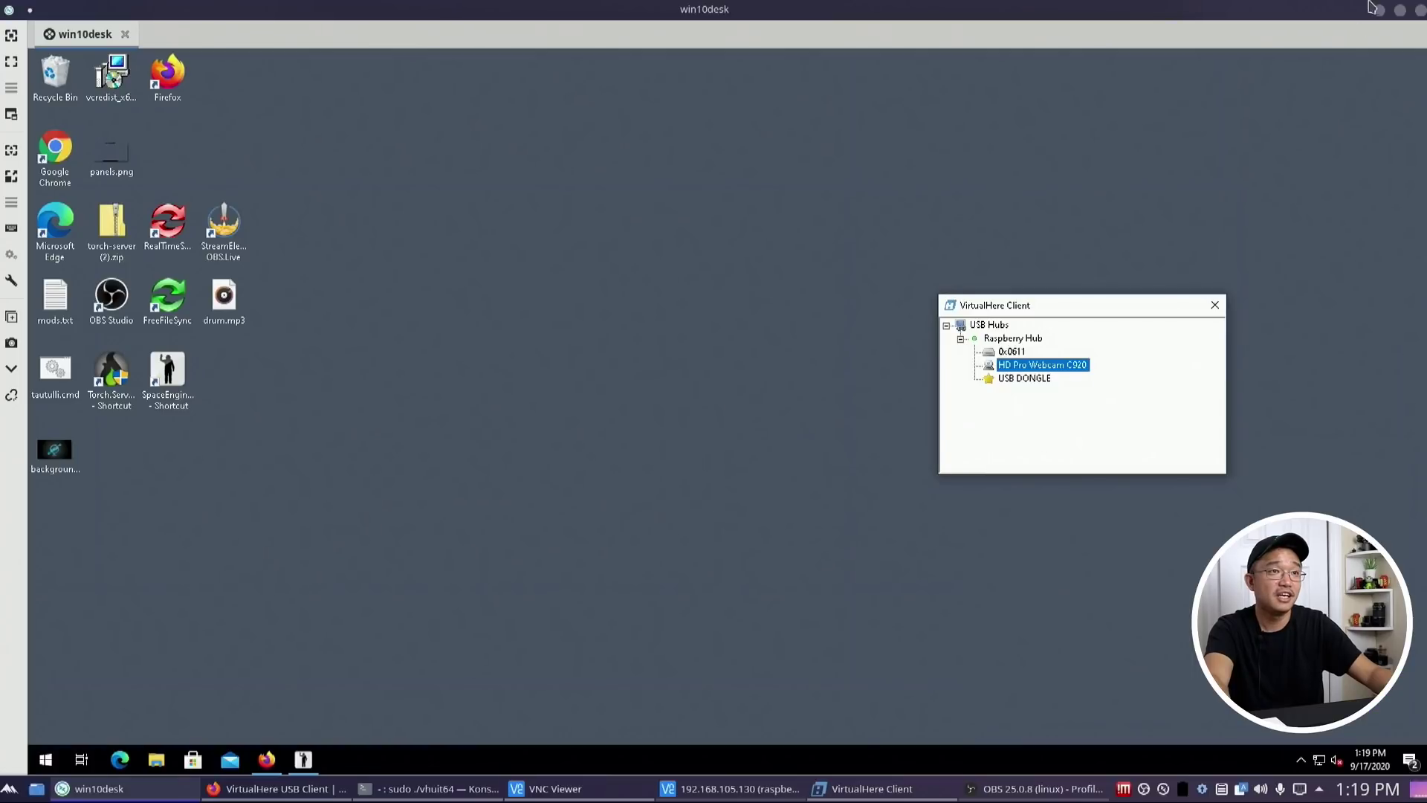
click(1216, 303)
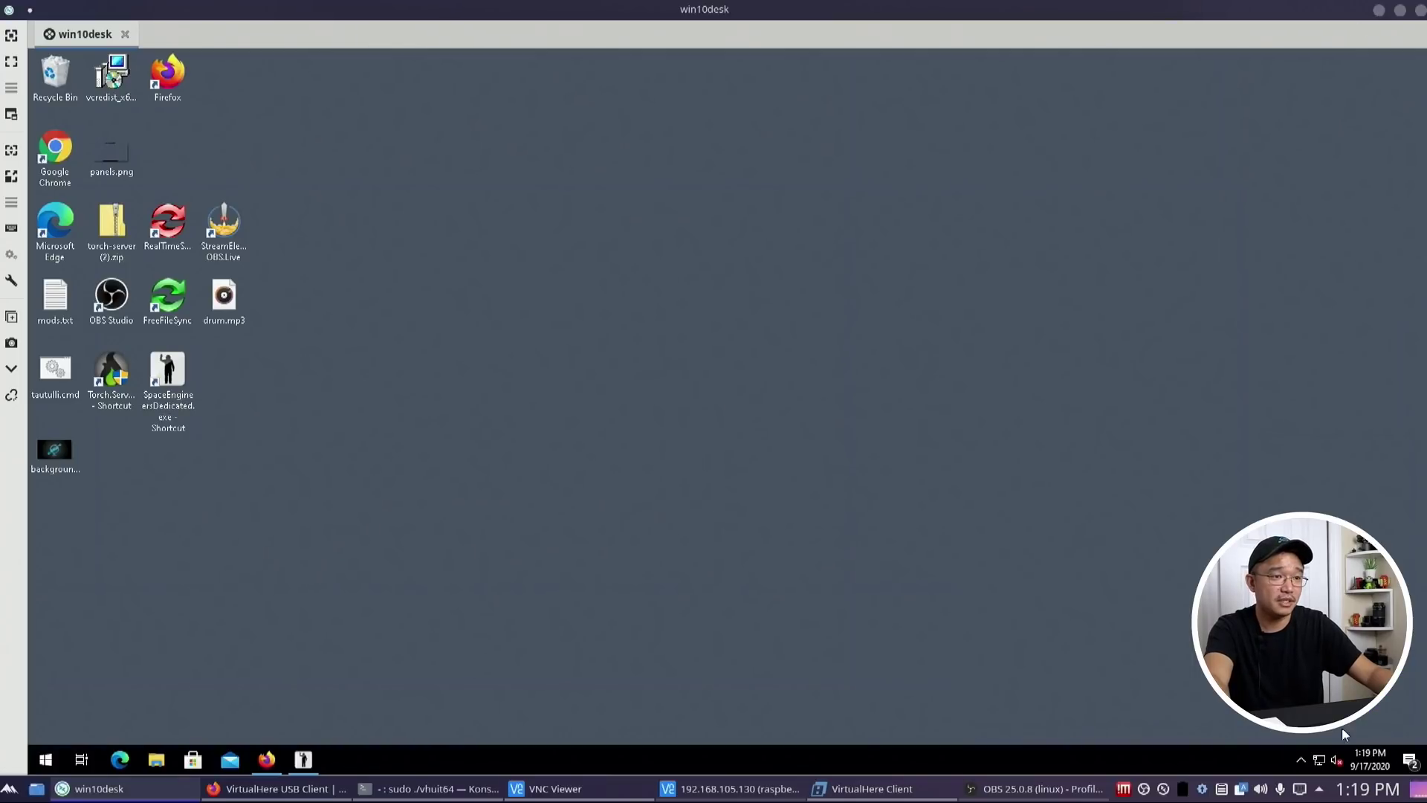
- Exit the VirtualHere Client still running in the Windows background and minimize the win10desk remote session
click(1301, 759)
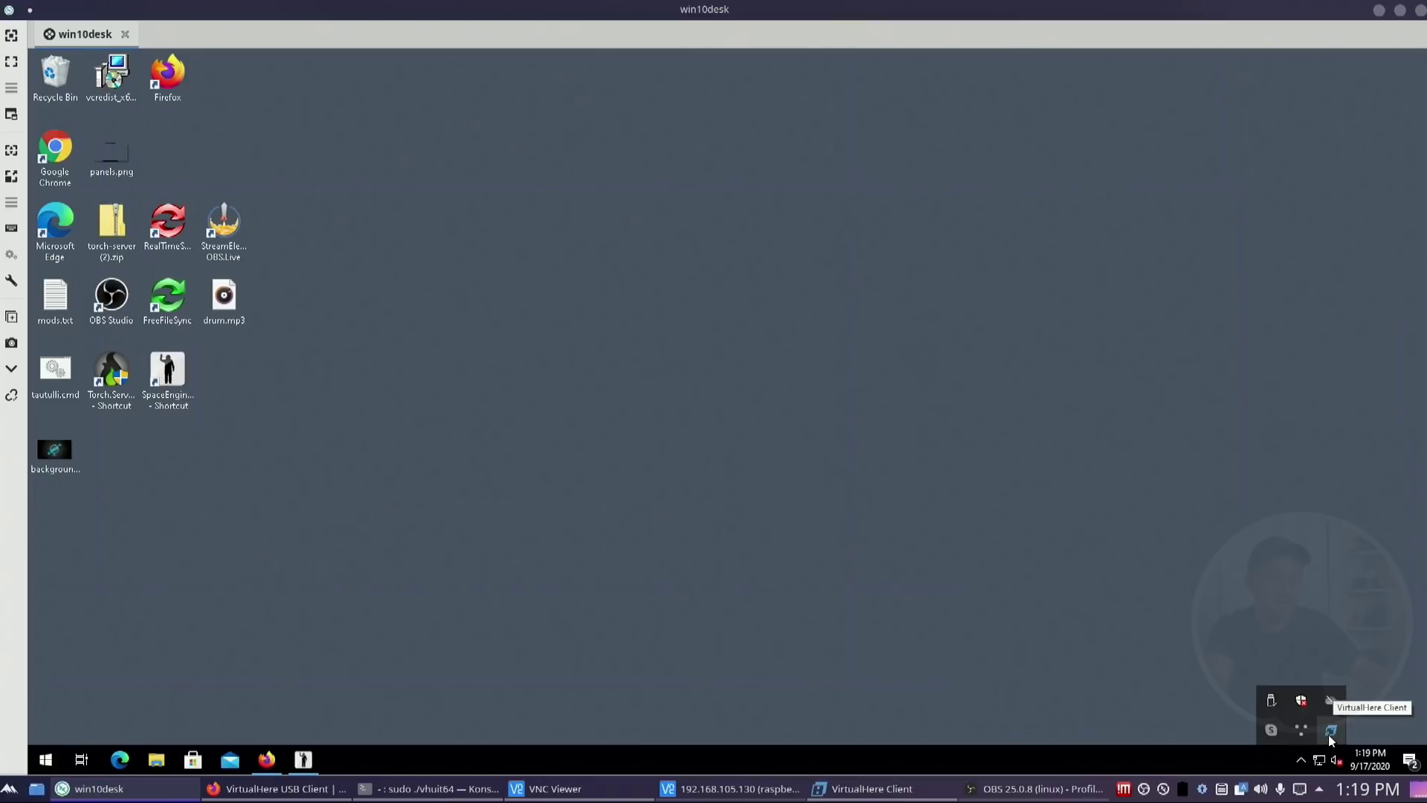
right_click(1331, 731)
click(1375, 724)
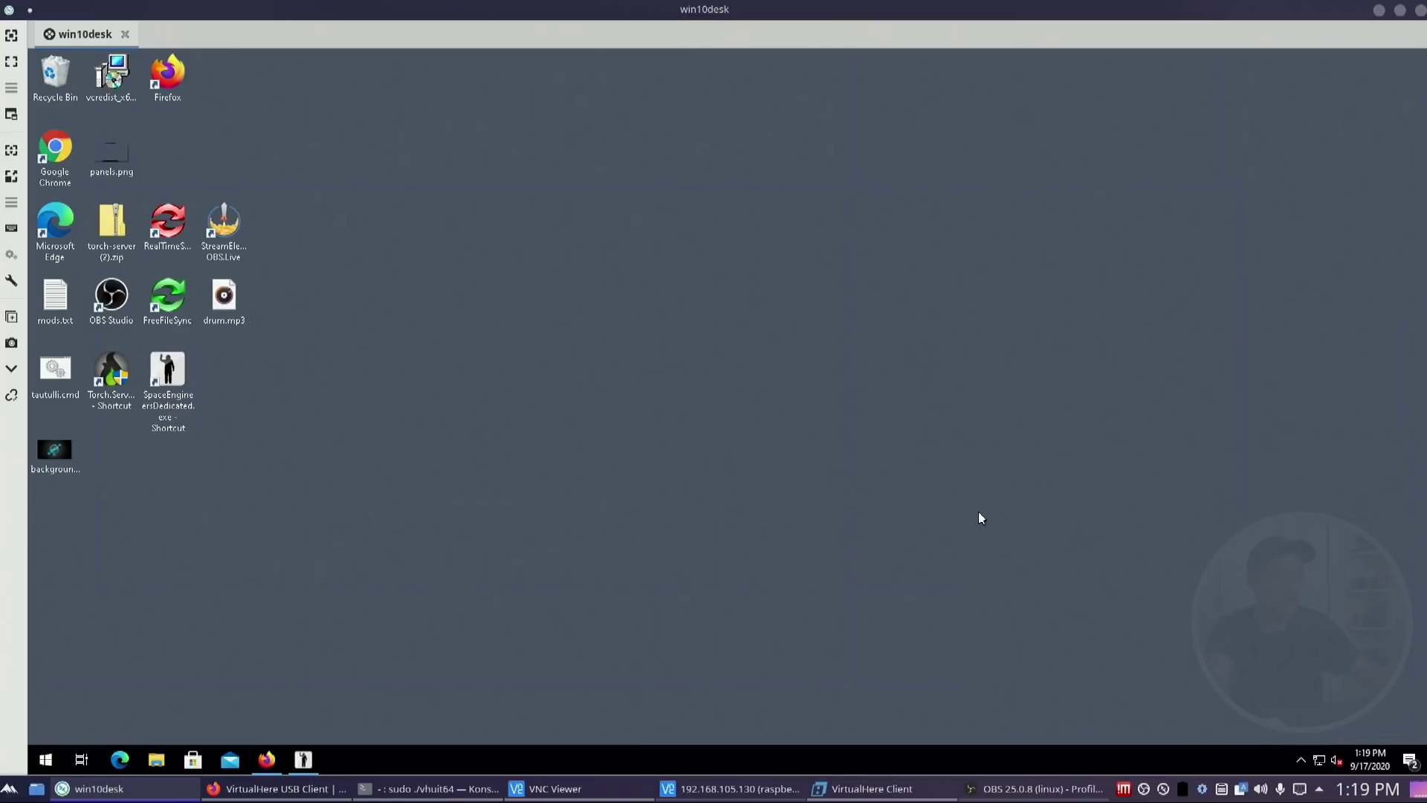
click(1378, 9)
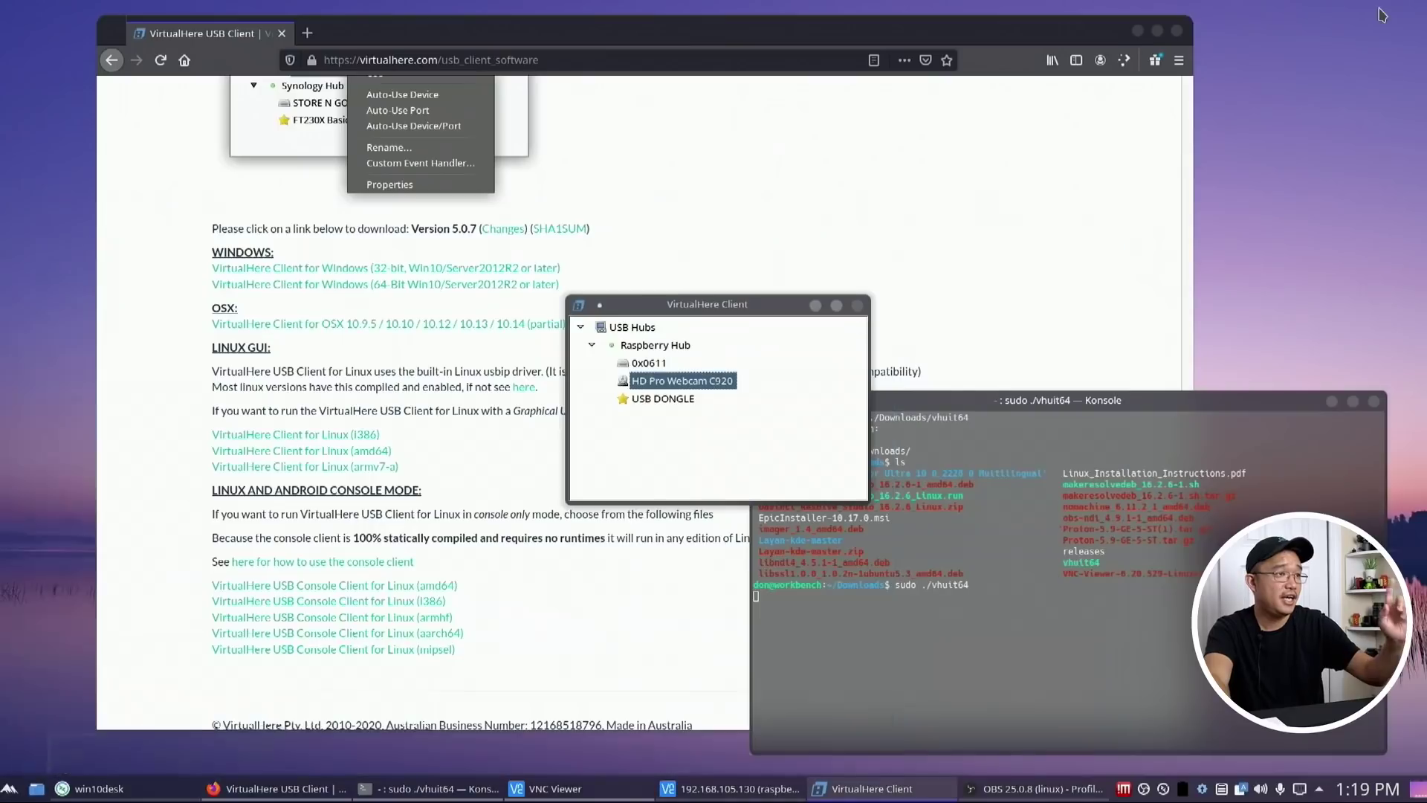
- Search the Linux applications for "vnc" and switch to VNC Viewer
click(10, 788)
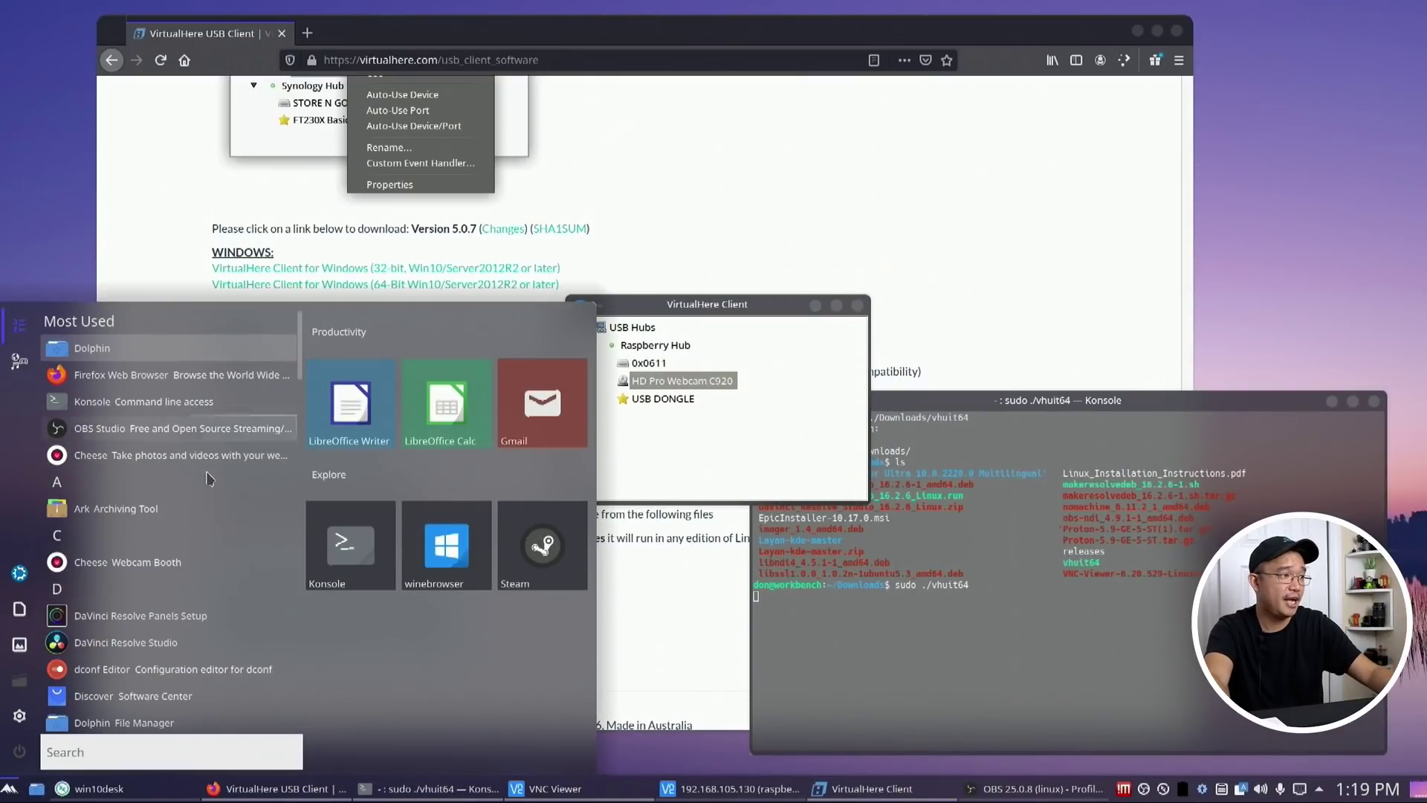
text(vnc)
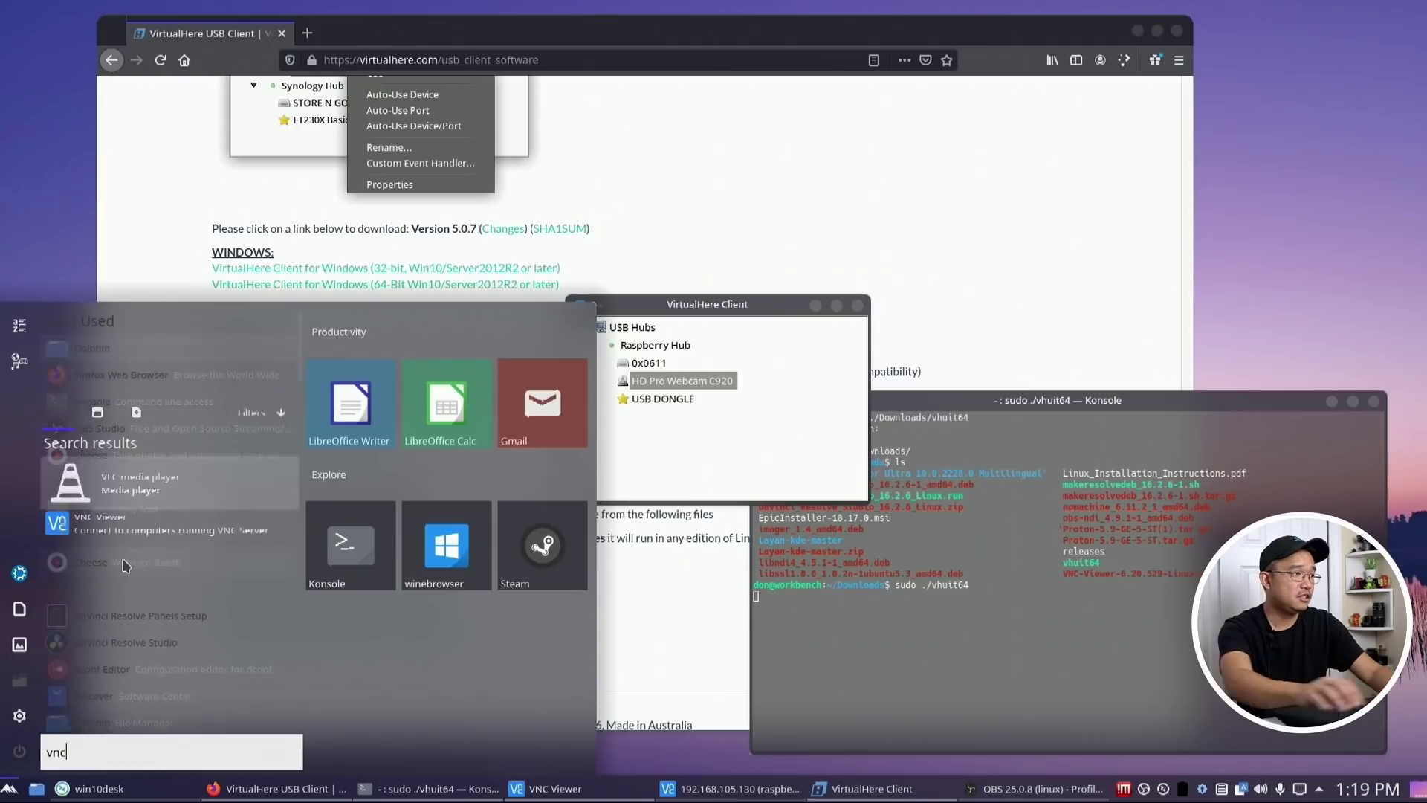
click(154, 403)
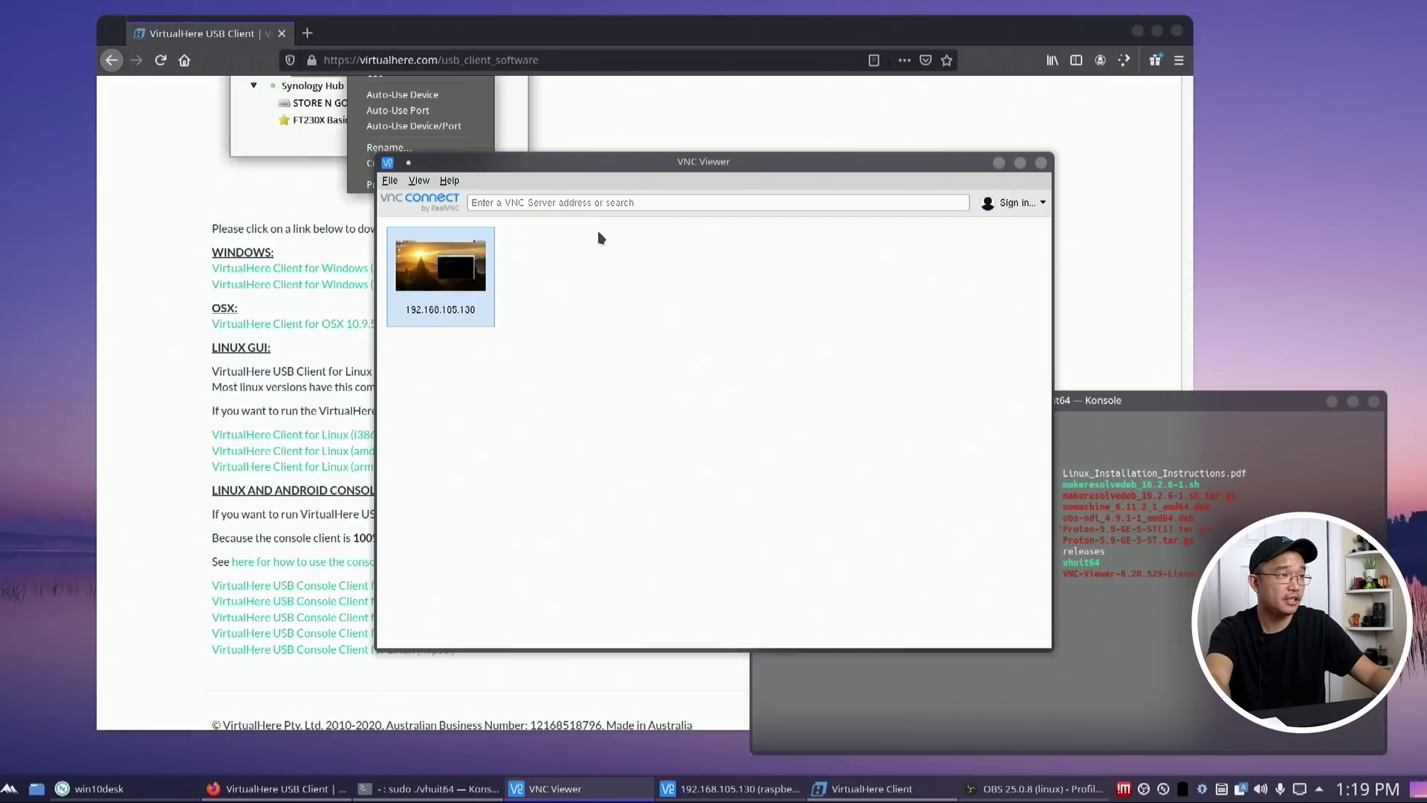
- Connect to the iMac's VNC server at 192.168.105.148, authenticating with the account password
click(639, 203)
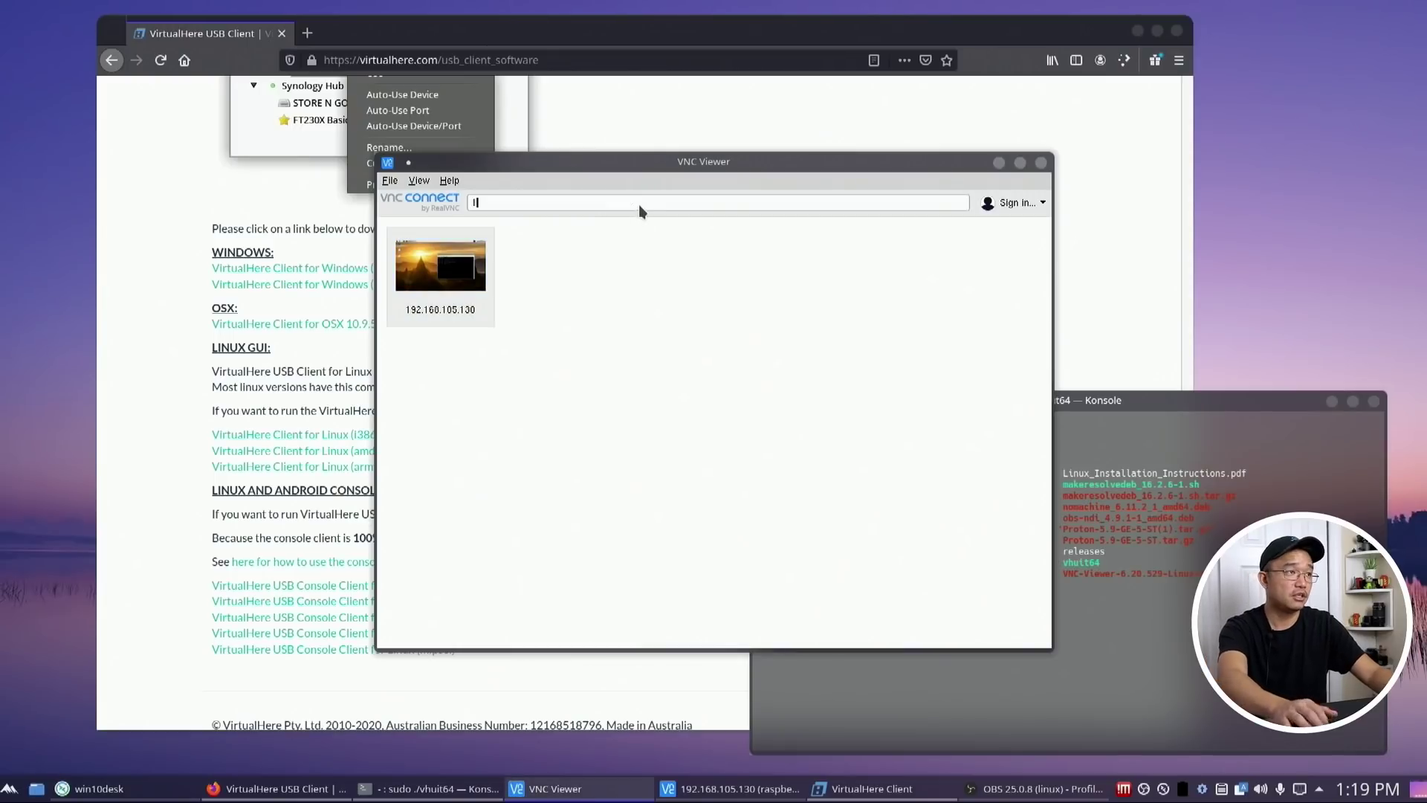
text(192.168.105.14)
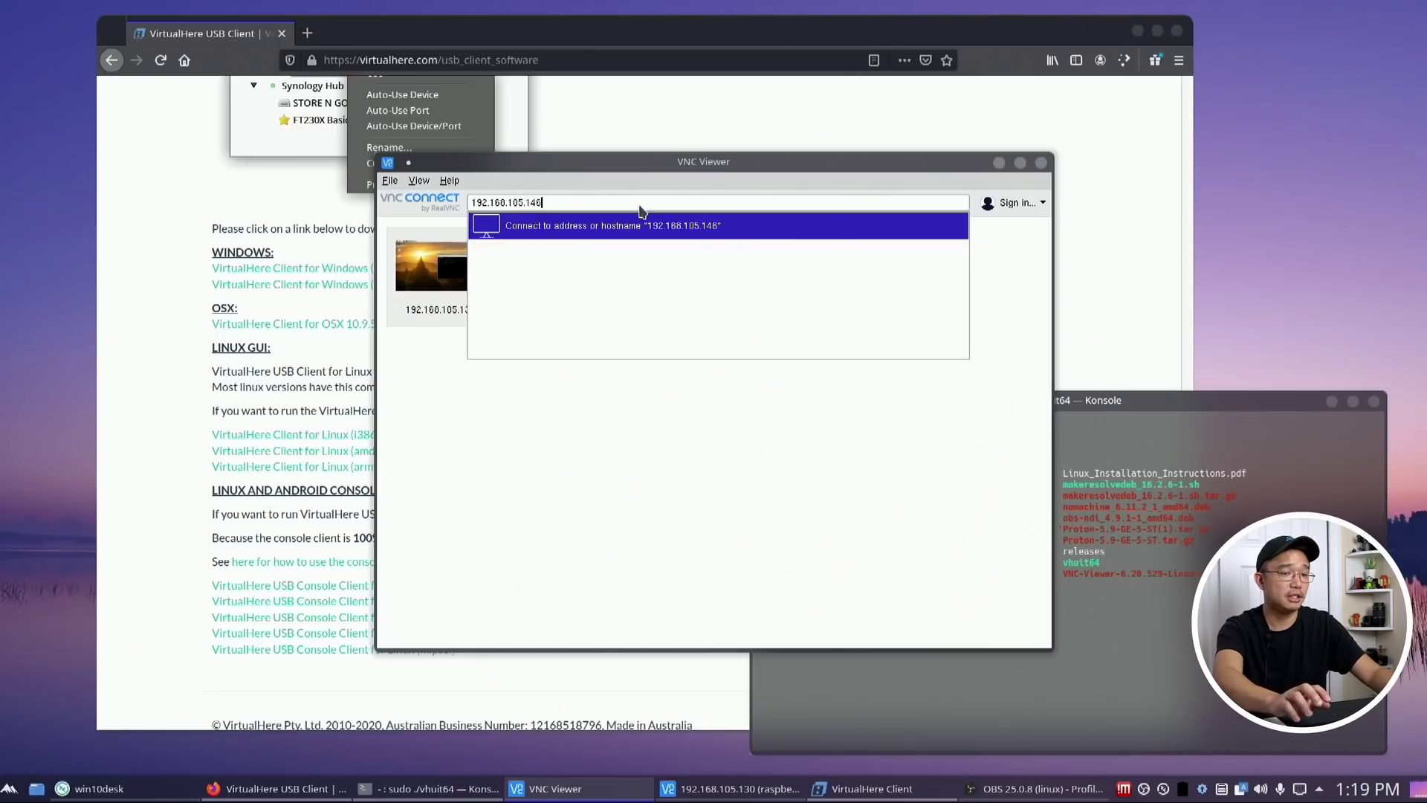
text(8)
key(Return)
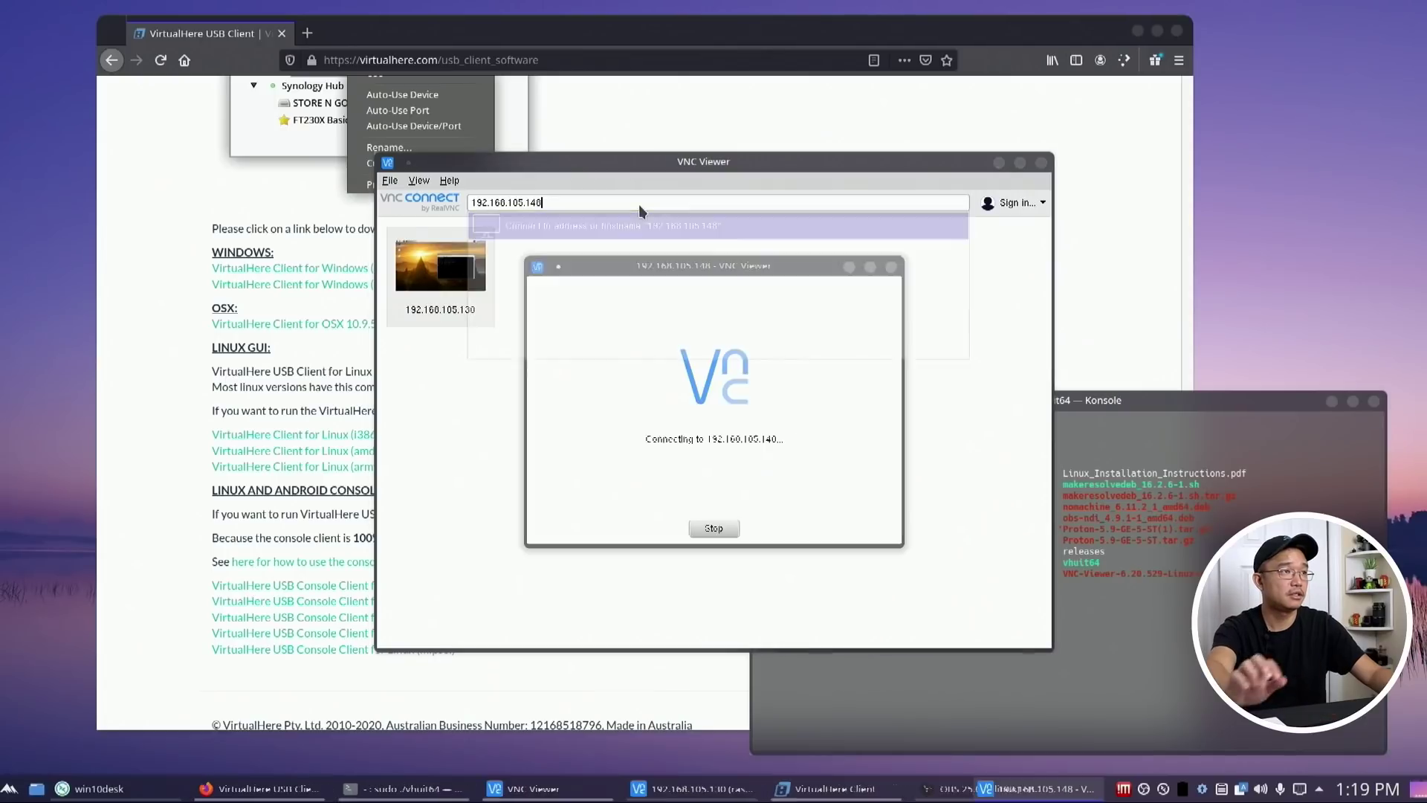
click(824, 511)
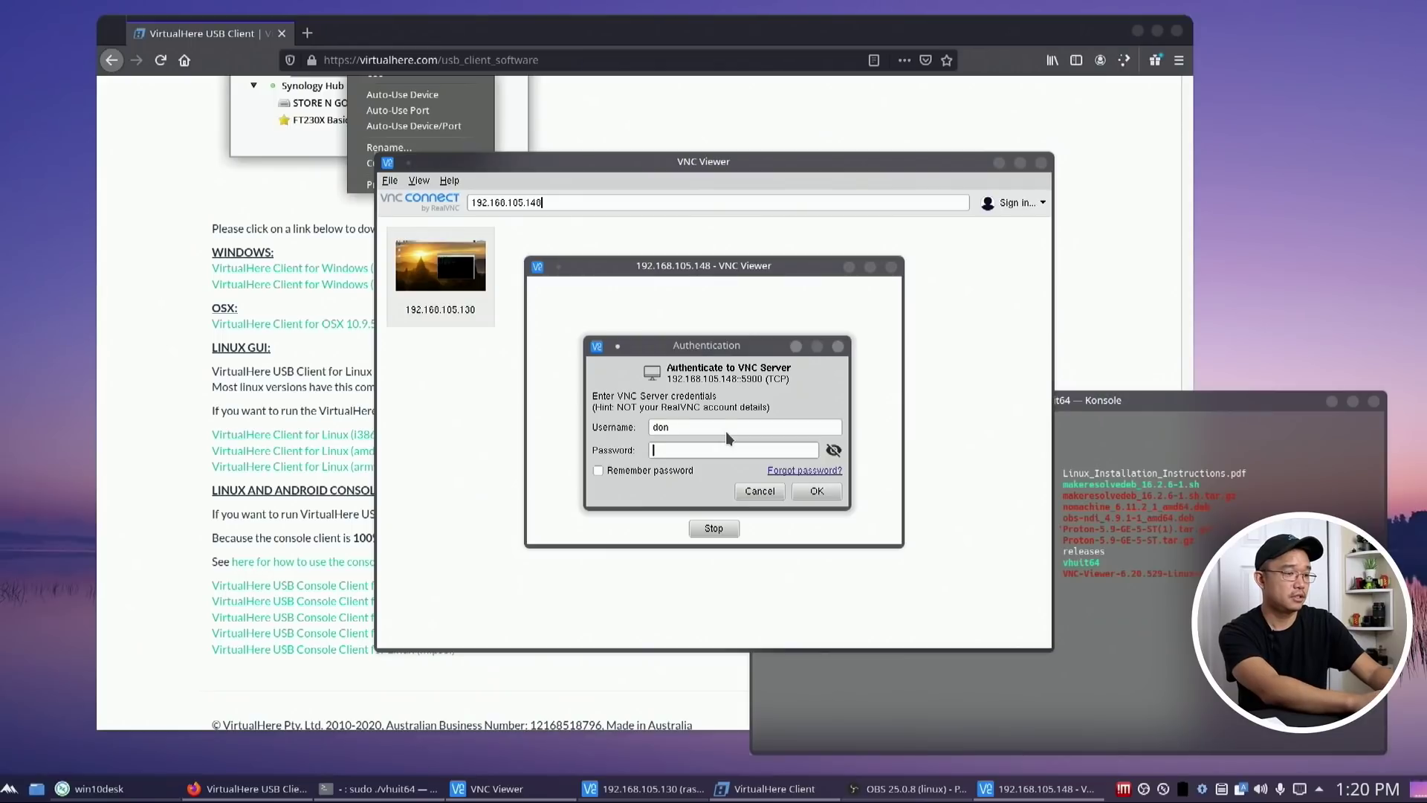
key(Return)
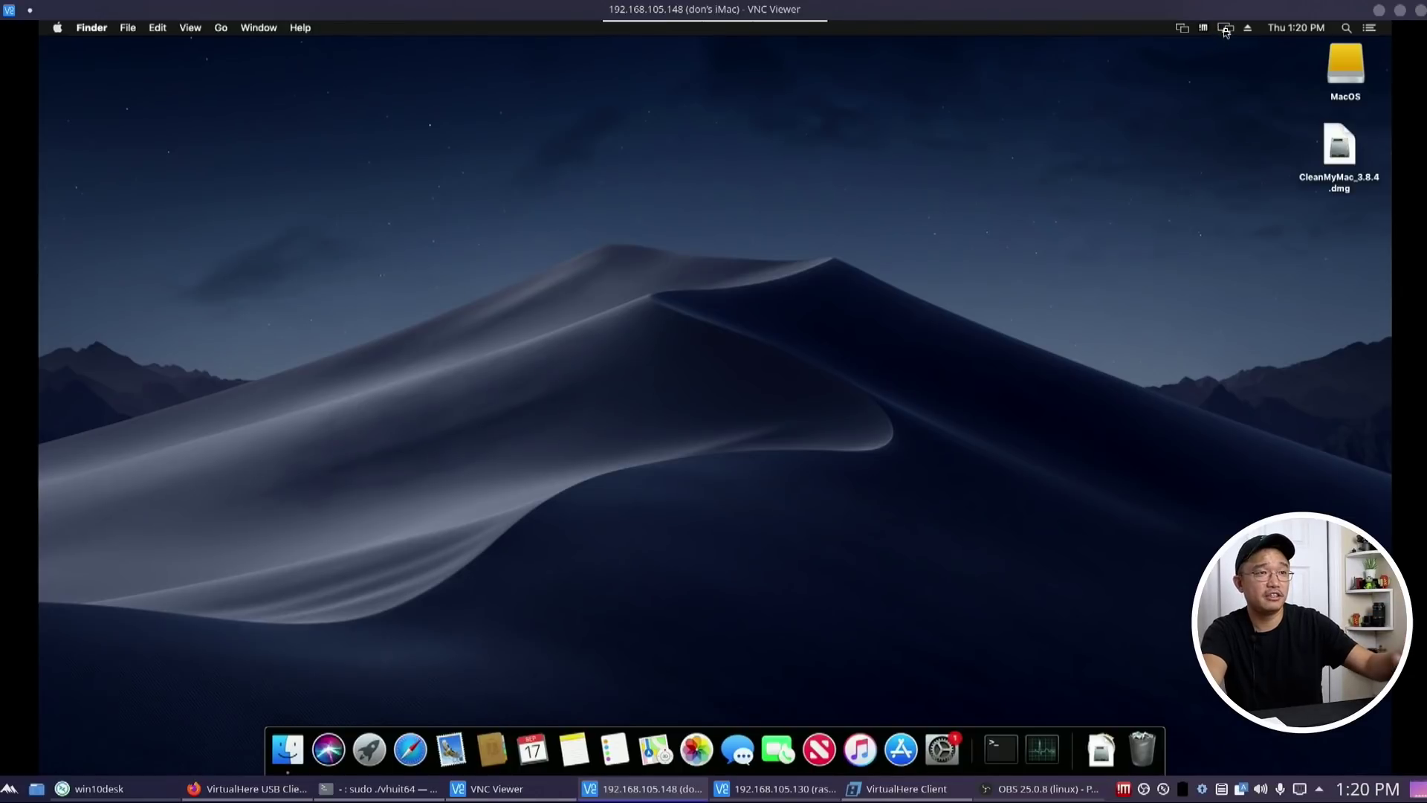
- Open the downloaded VirtualHere.dmg on the Mac and launch the VirtualHere app, allowing it to open despite being from the Internet
click(1089, 744)
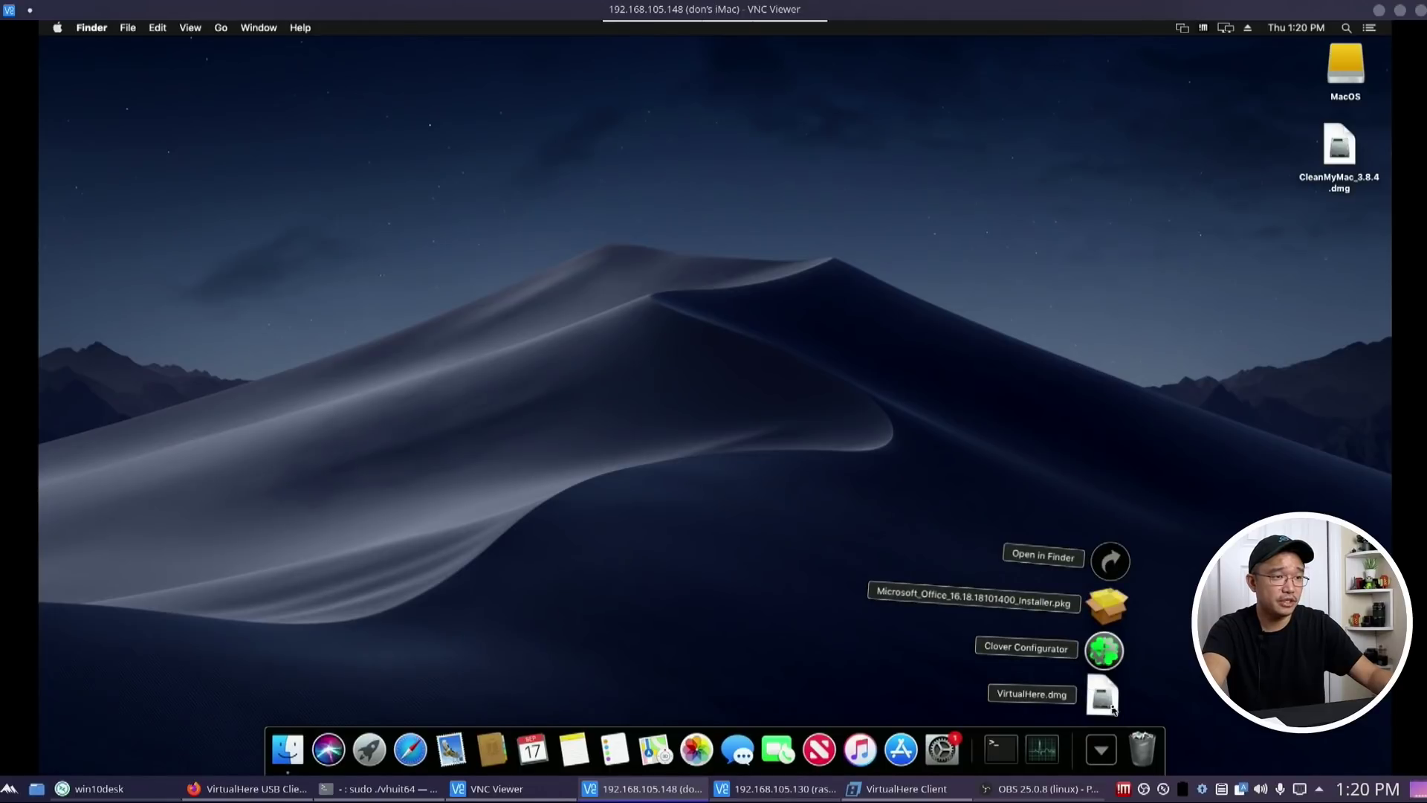
click(1113, 710)
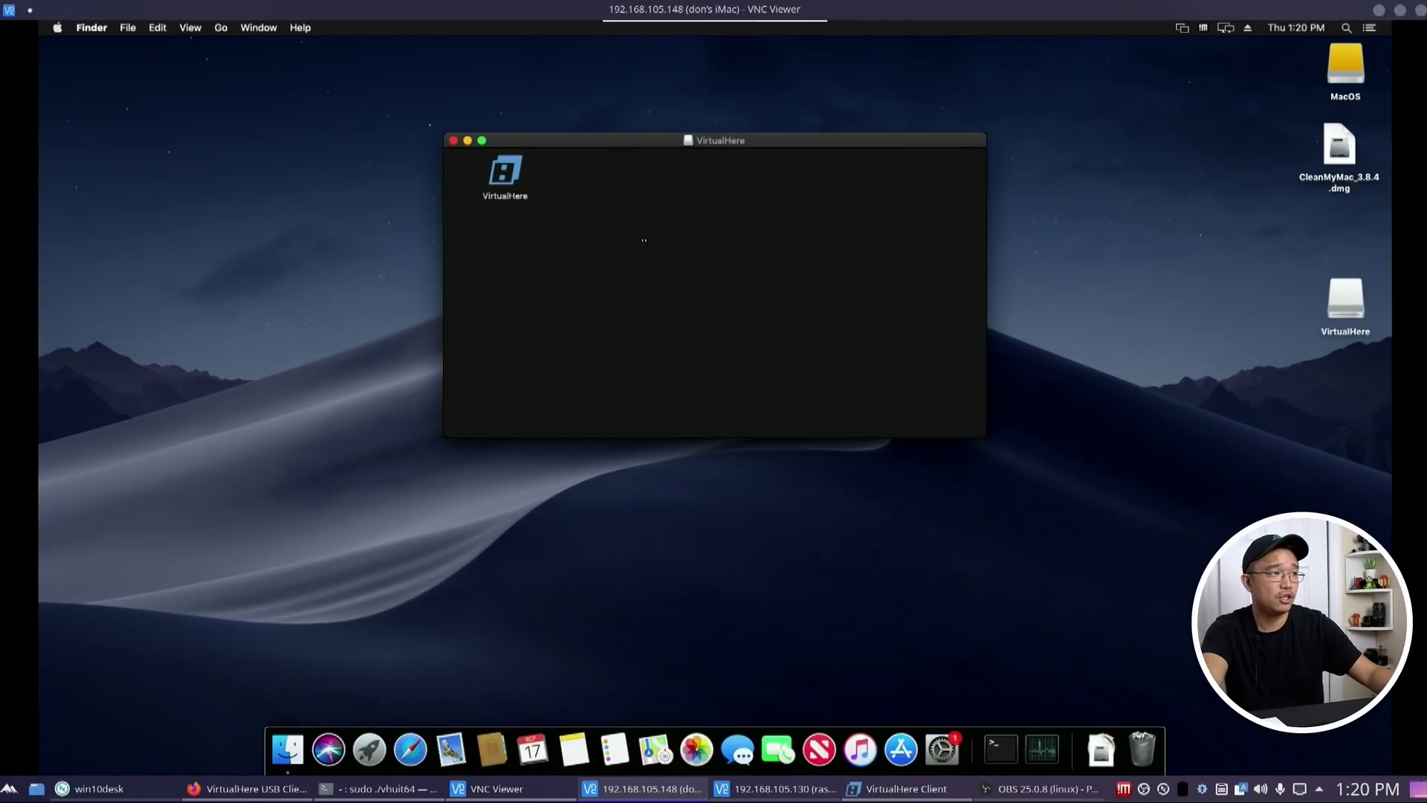
click(502, 179)
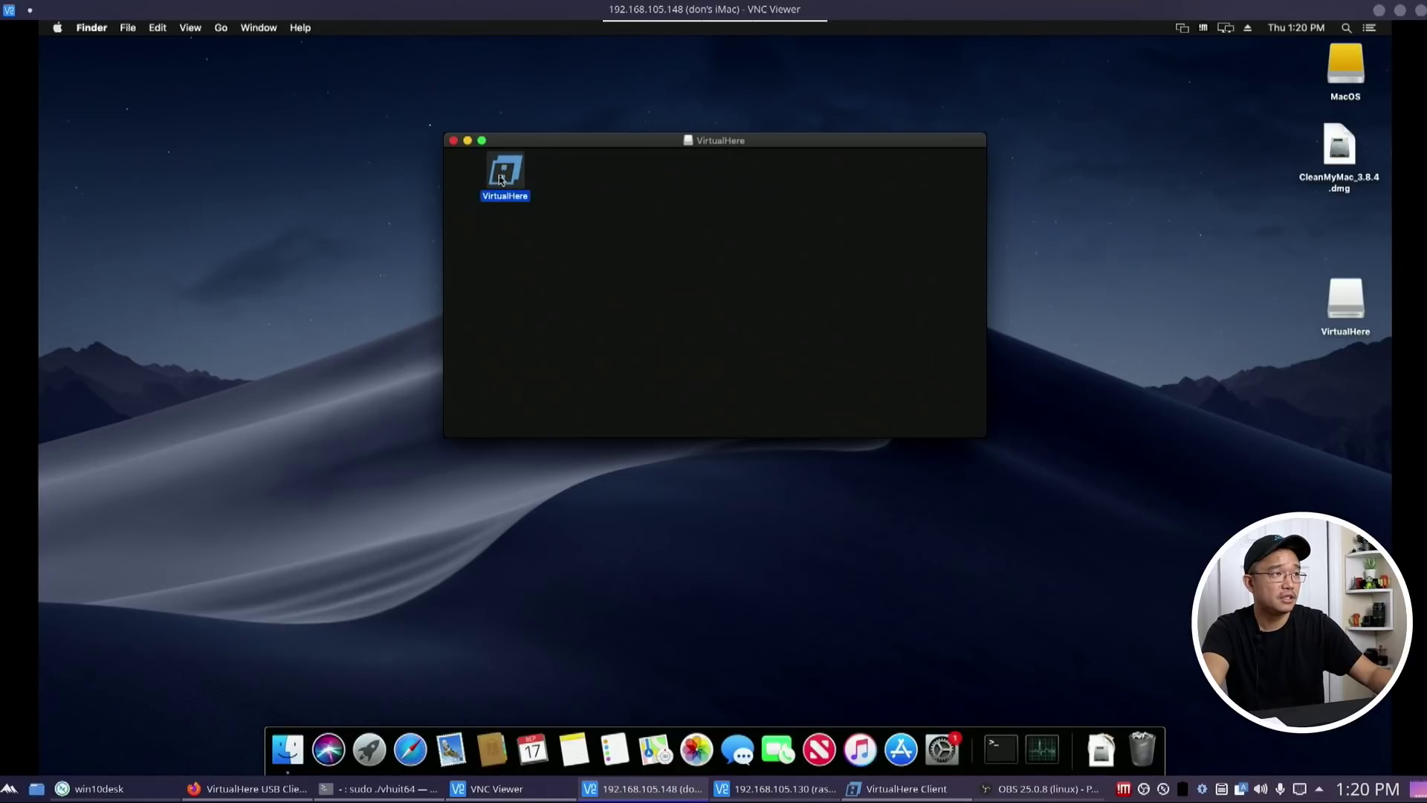
double_click(501, 180)
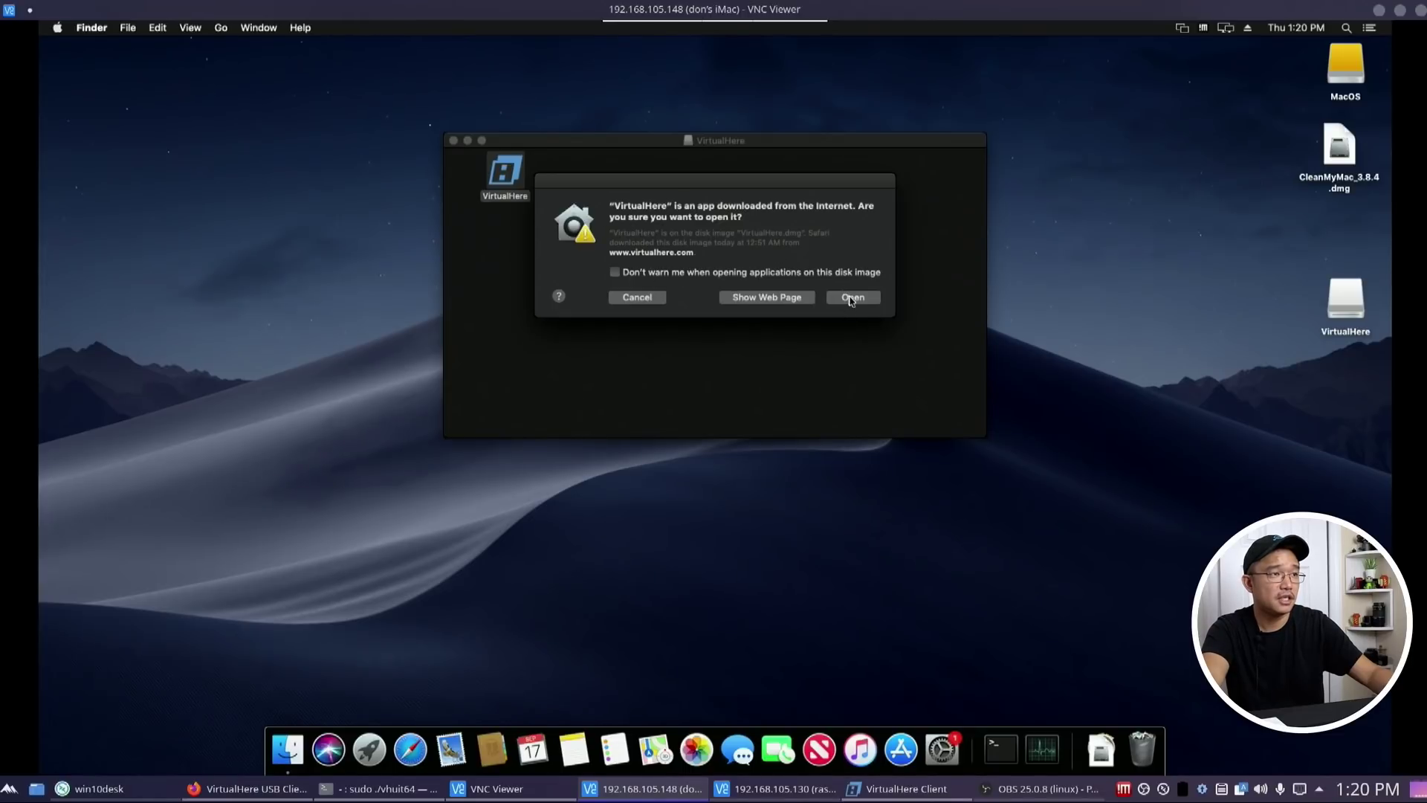
click(851, 298)
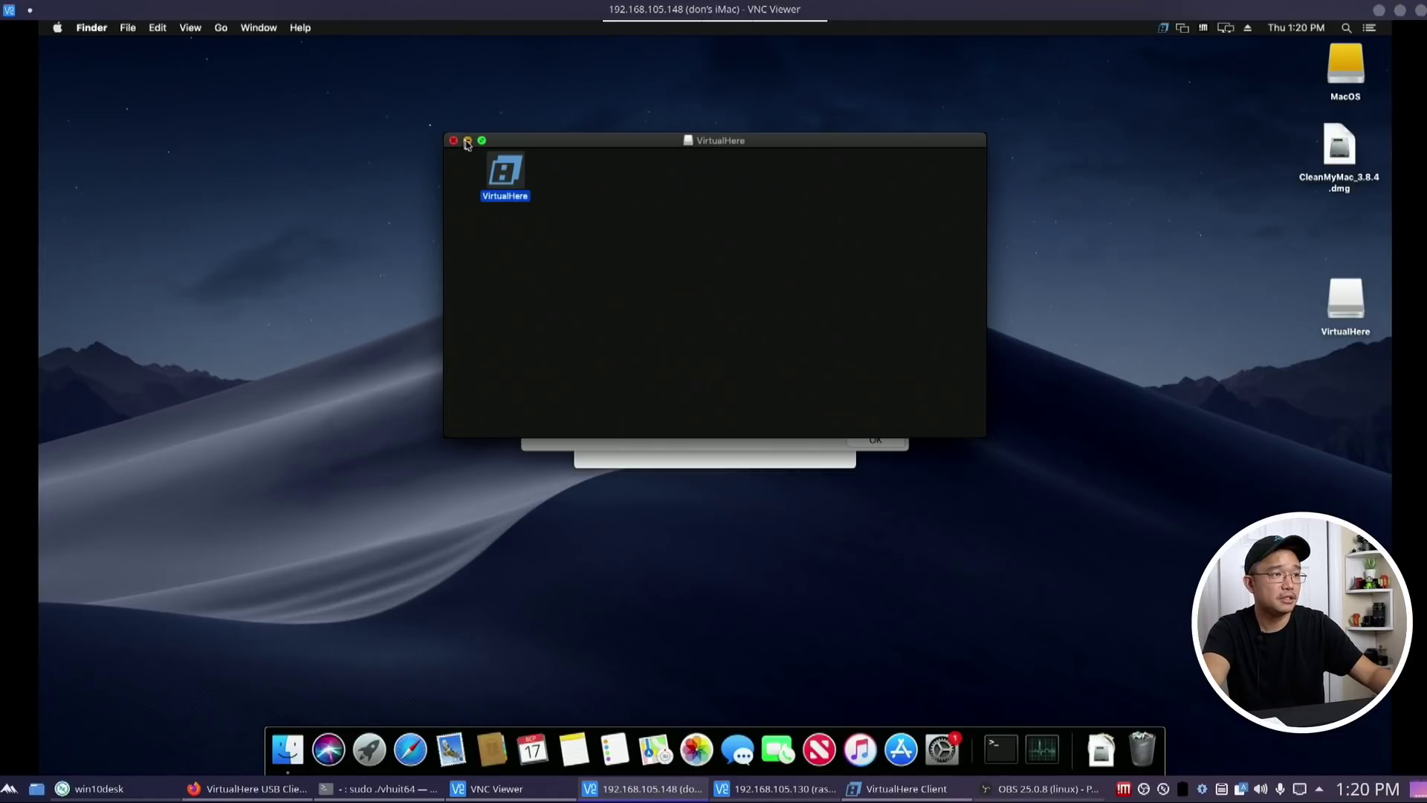
- Minimize the VirtualHere disk image window and dismiss the VirtualHere USB Server Trial Edition notice
click(467, 141)
click(614, 301)
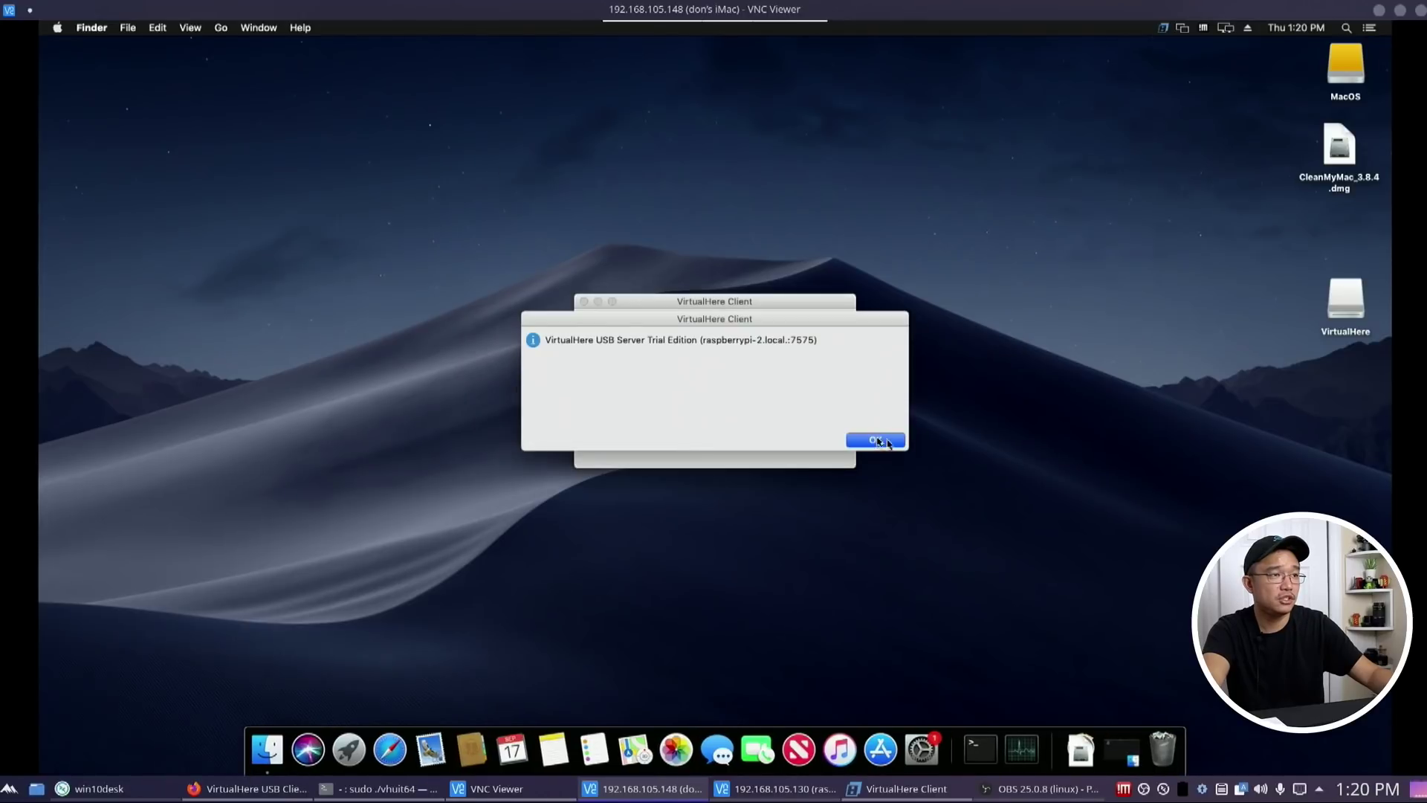
click(877, 440)
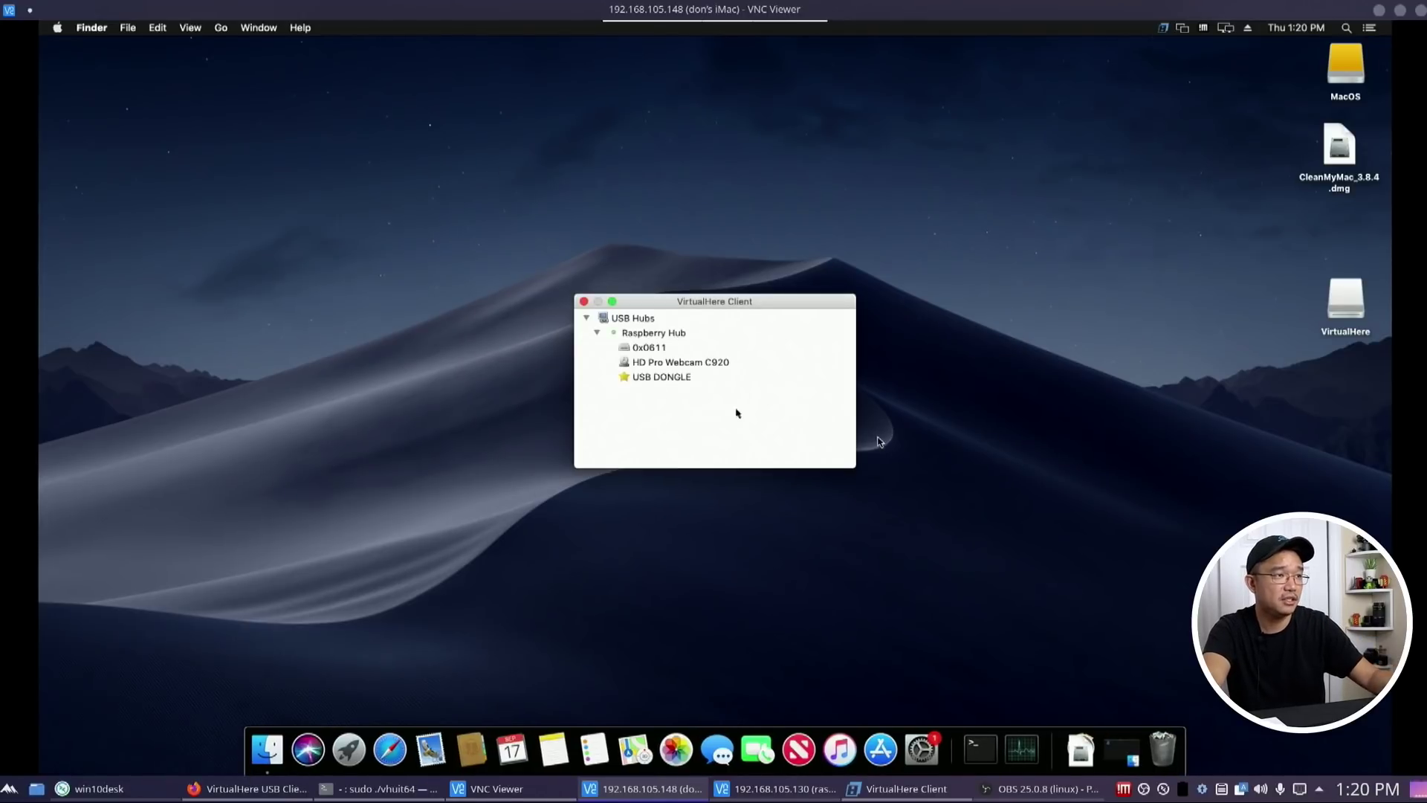
- Start using the HD Pro Webcam C920 on the Mac and run the osxdriver installer for the VirtualHere drivers
click(671, 367)
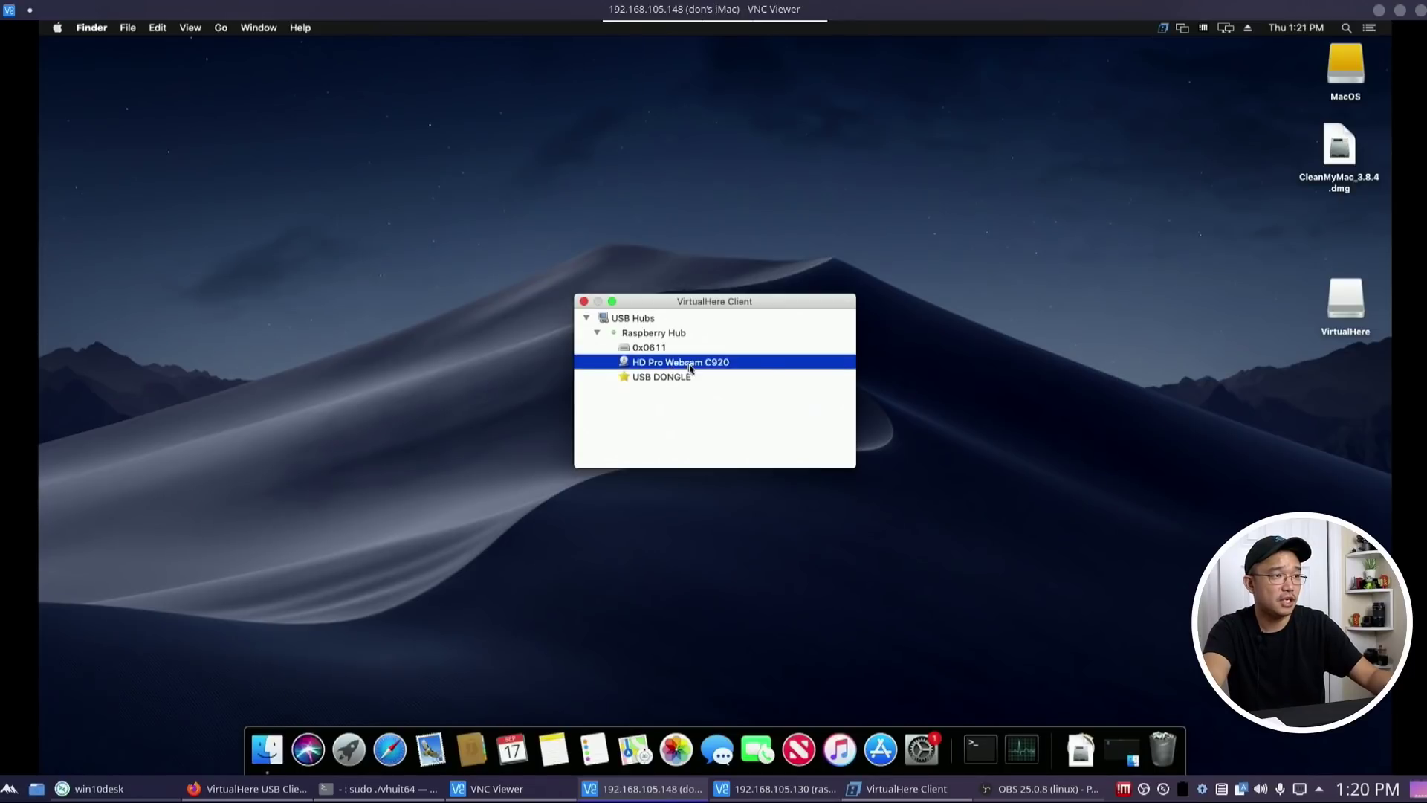
right_click(690, 362)
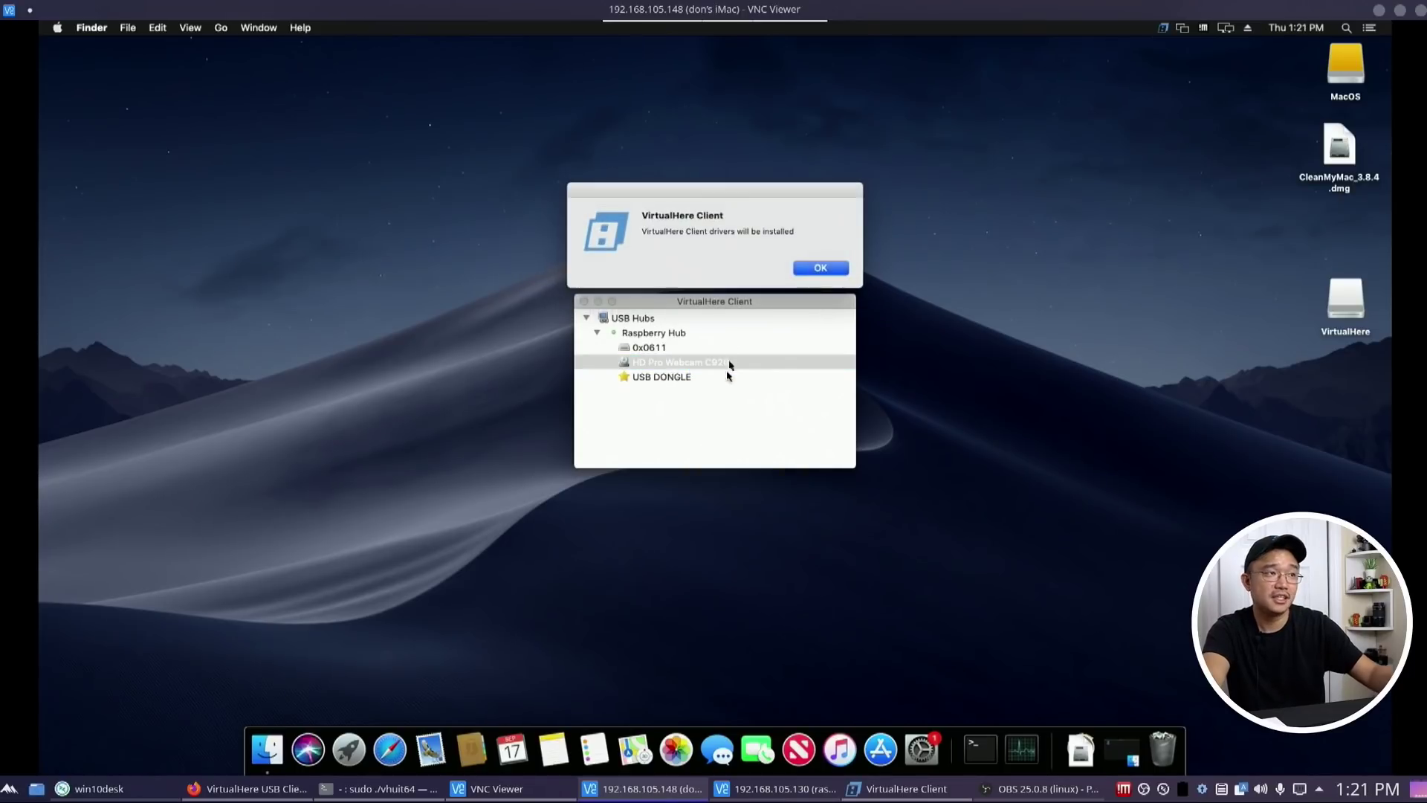
click(802, 271)
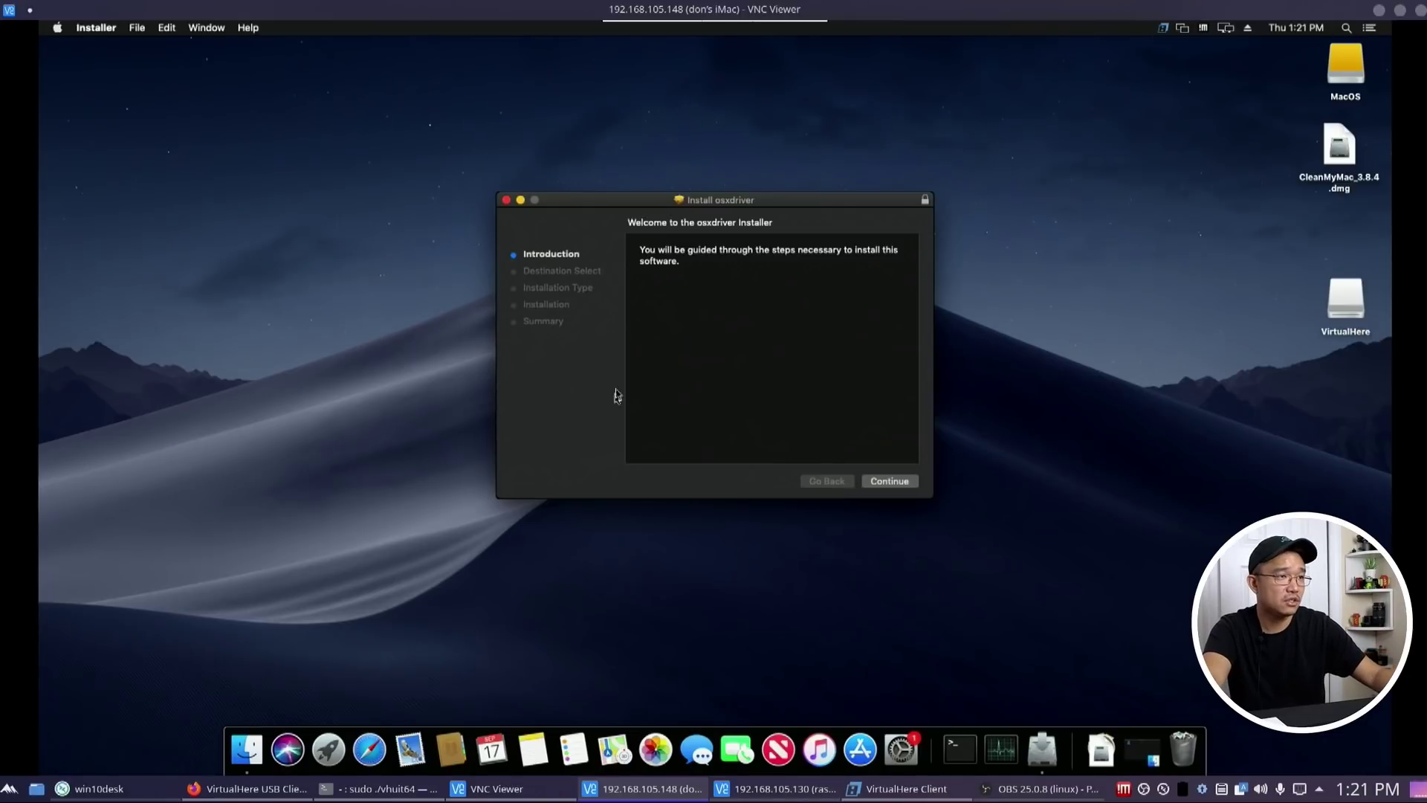
click(888, 482)
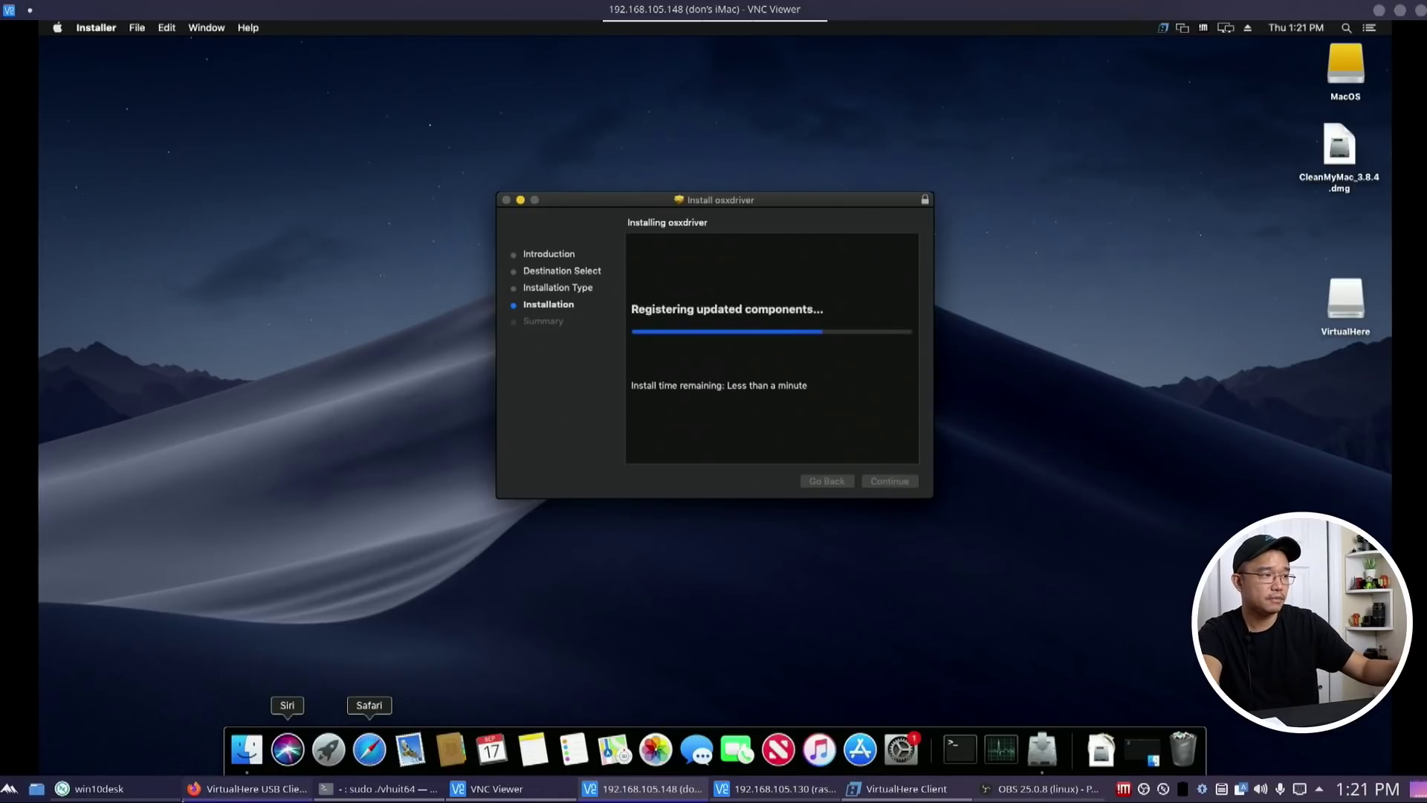
- Check the OSX versions supported by the VirtualHere client on the Firefox download page
click(249, 788)
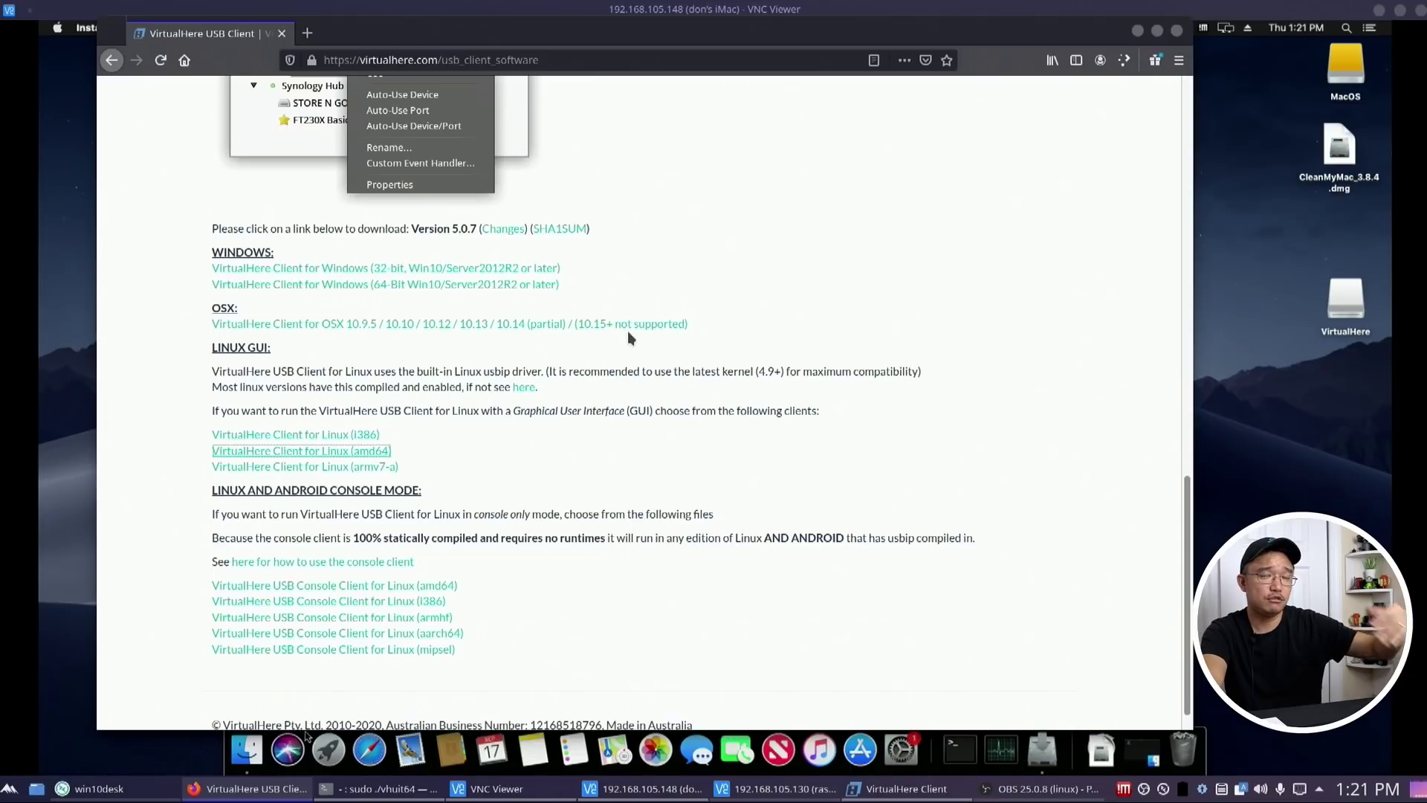
click(921, 253)
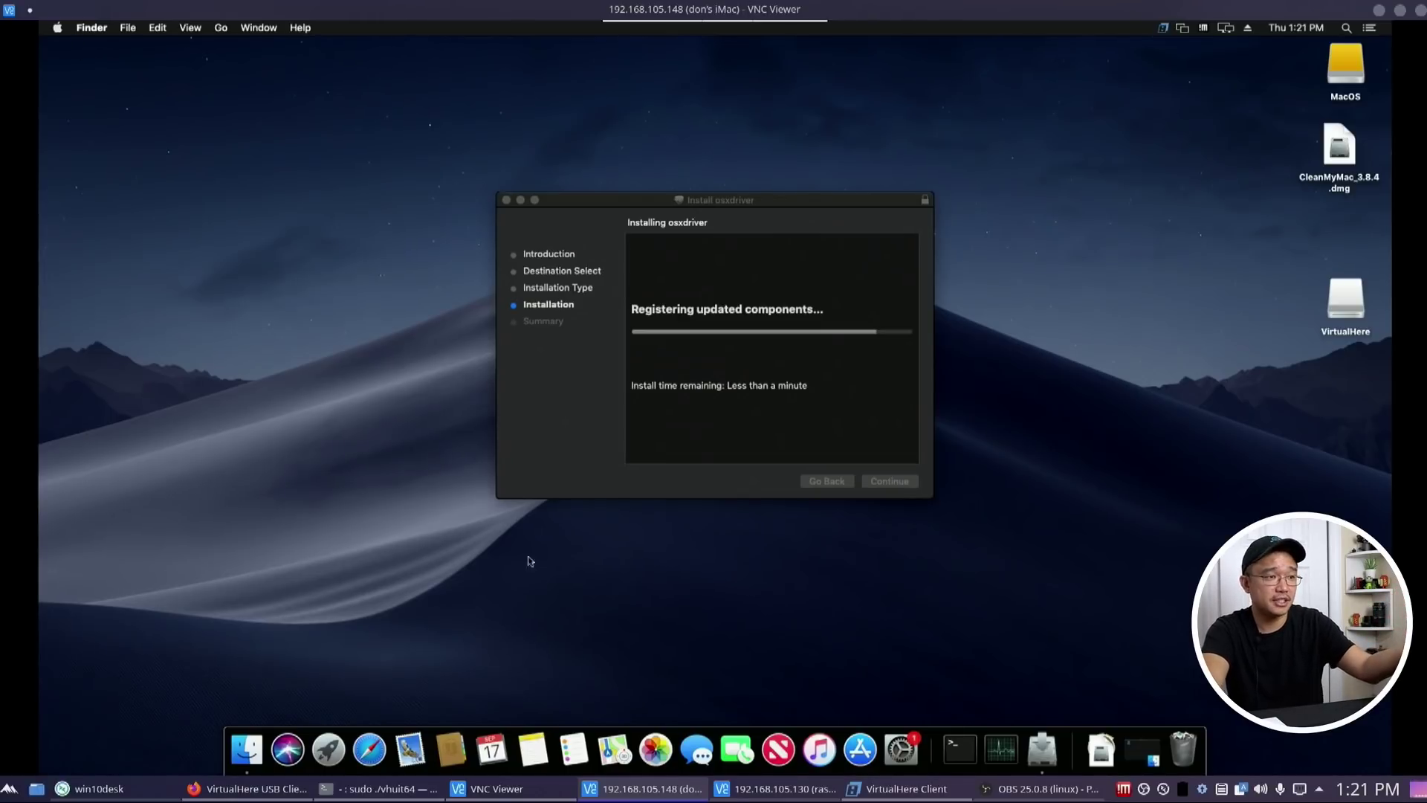
click(245, 788)
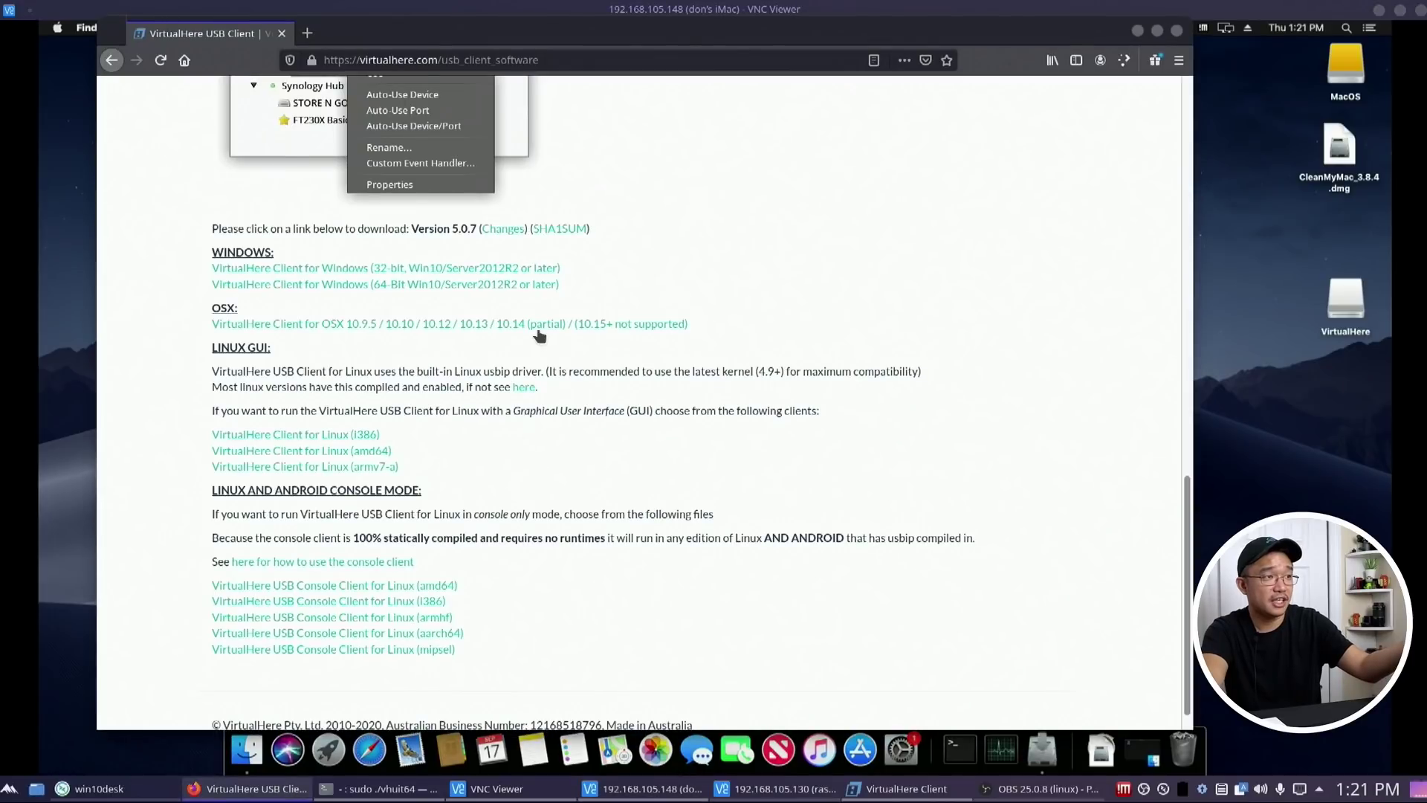
- Return to the iMac remote session and close the completed osxdriver installer
click(1260, 463)
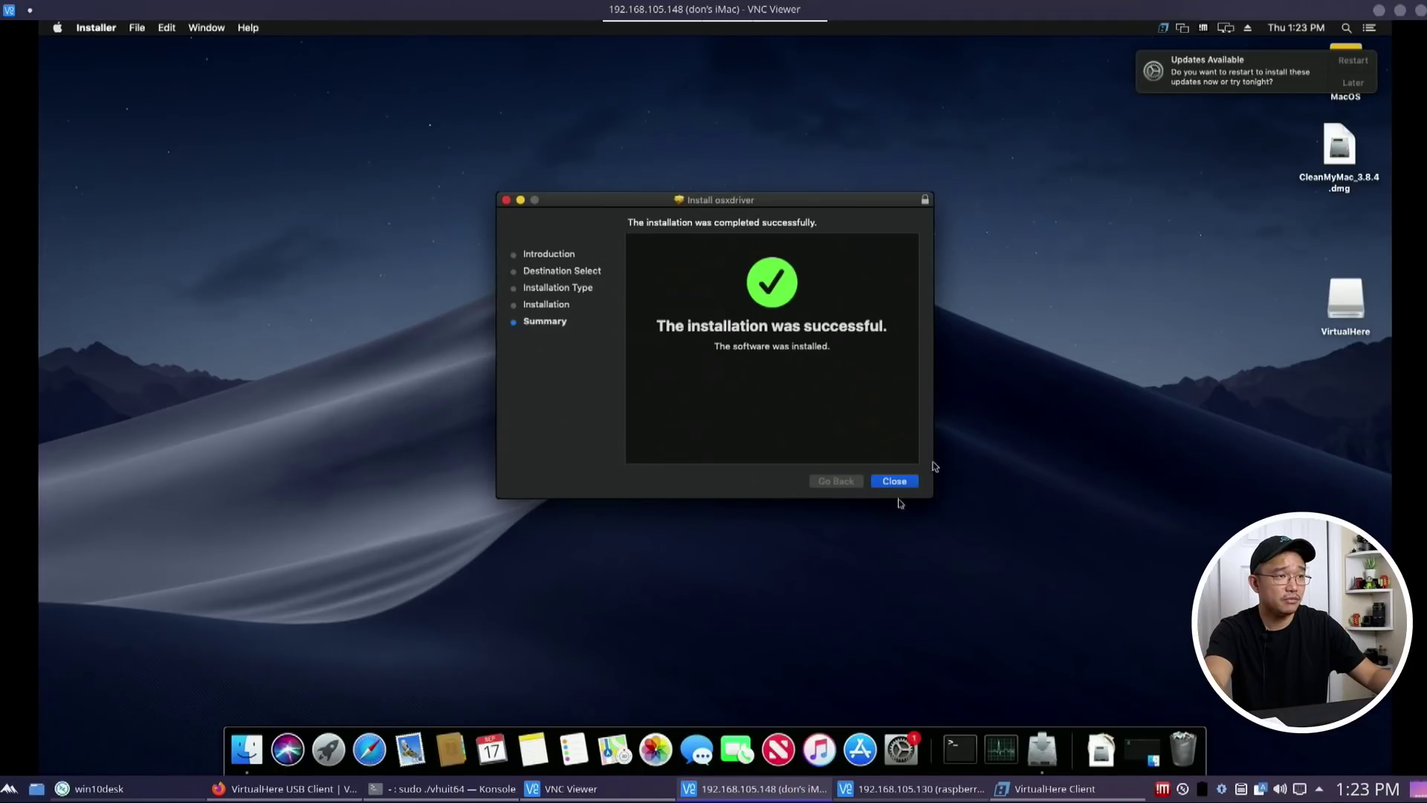
click(894, 482)
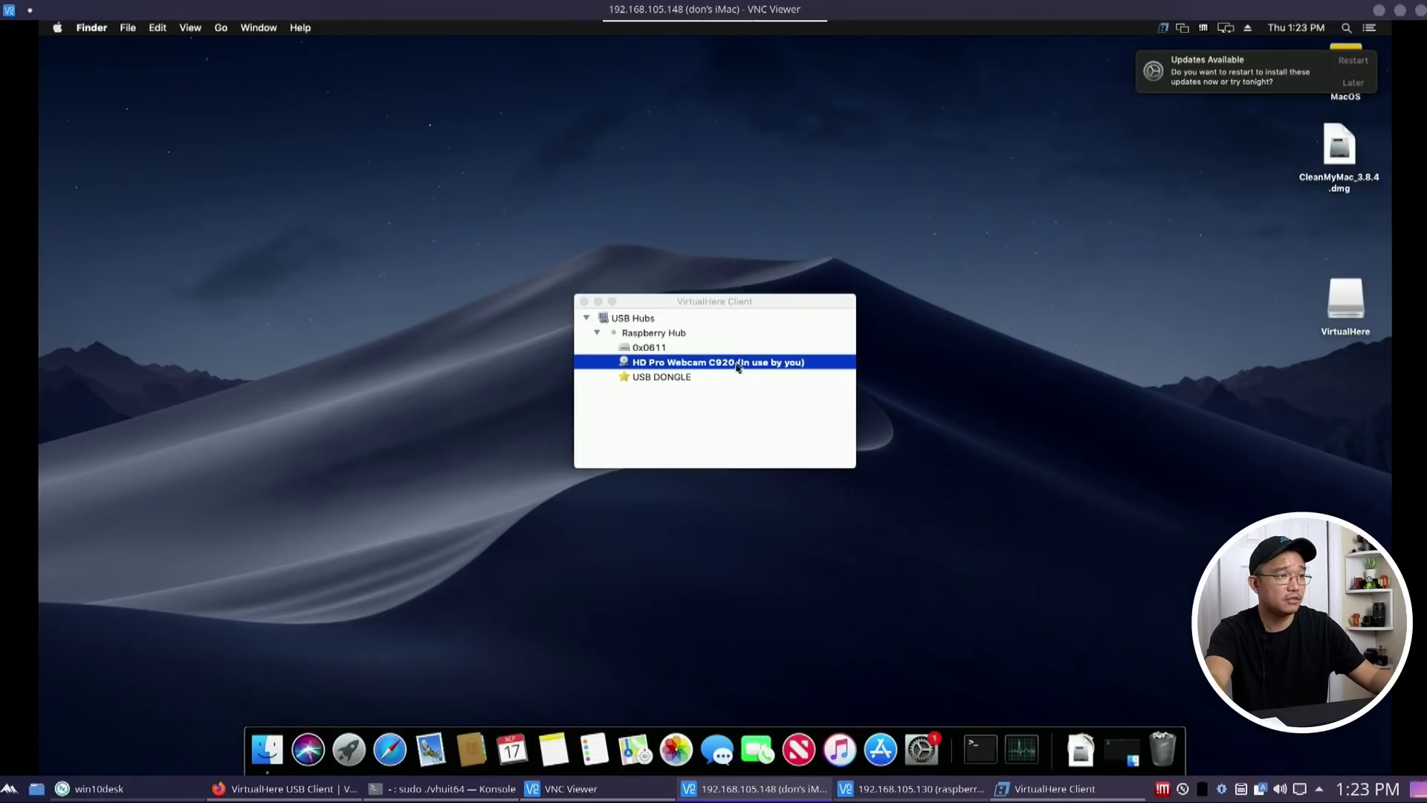
click(523, 397)
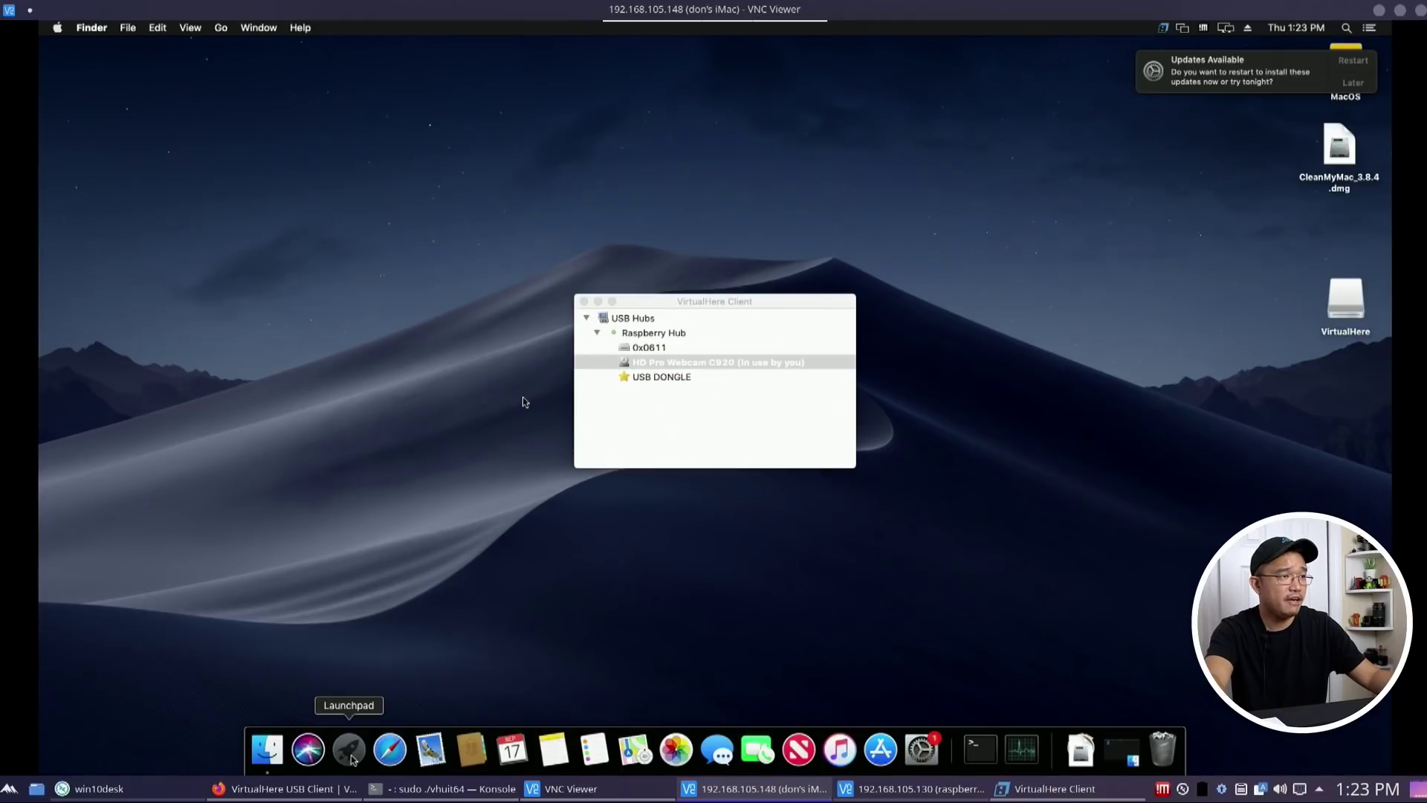
- Open FaceTime on the Mac to view the webcam picture and move its window clear of the VirtualHere Client device list
click(351, 754)
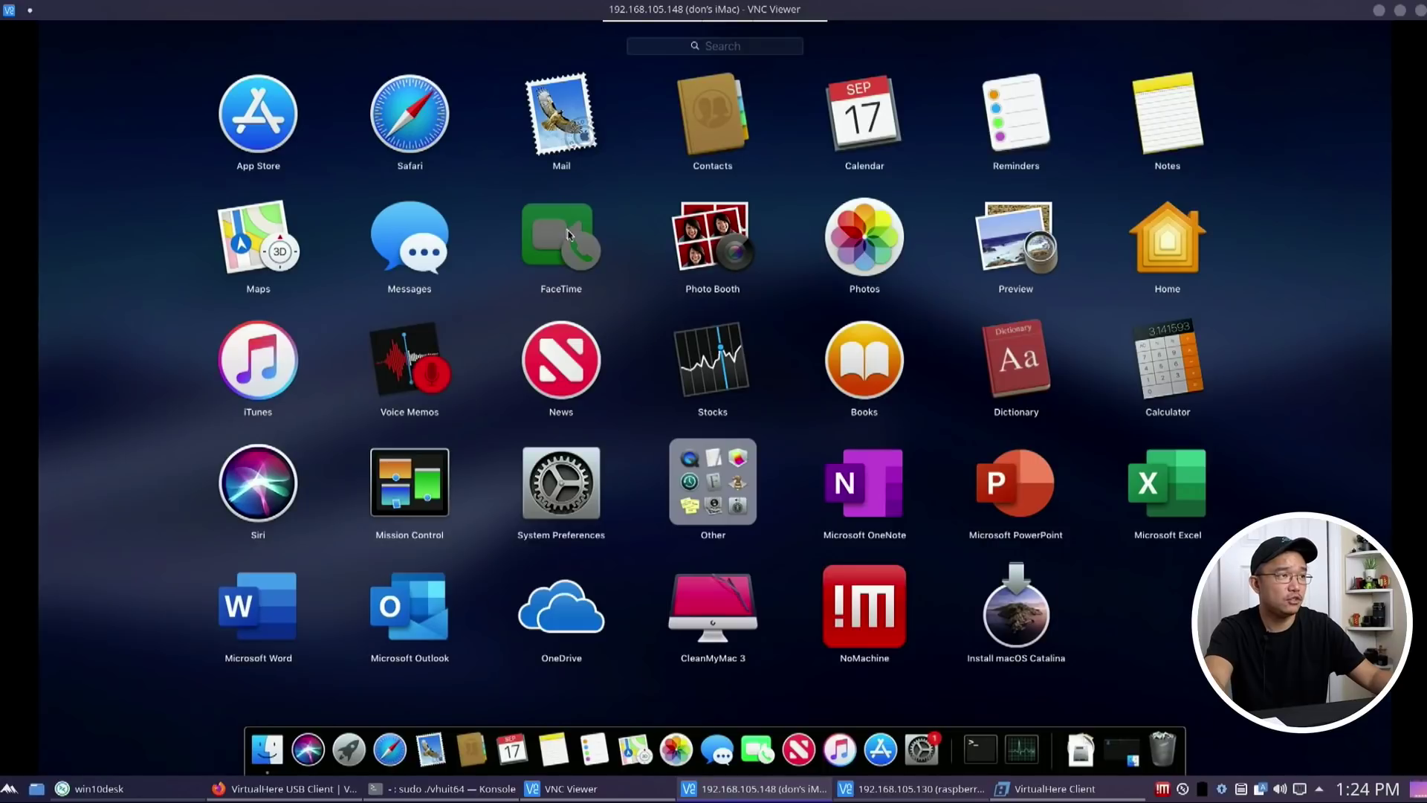
click(567, 235)
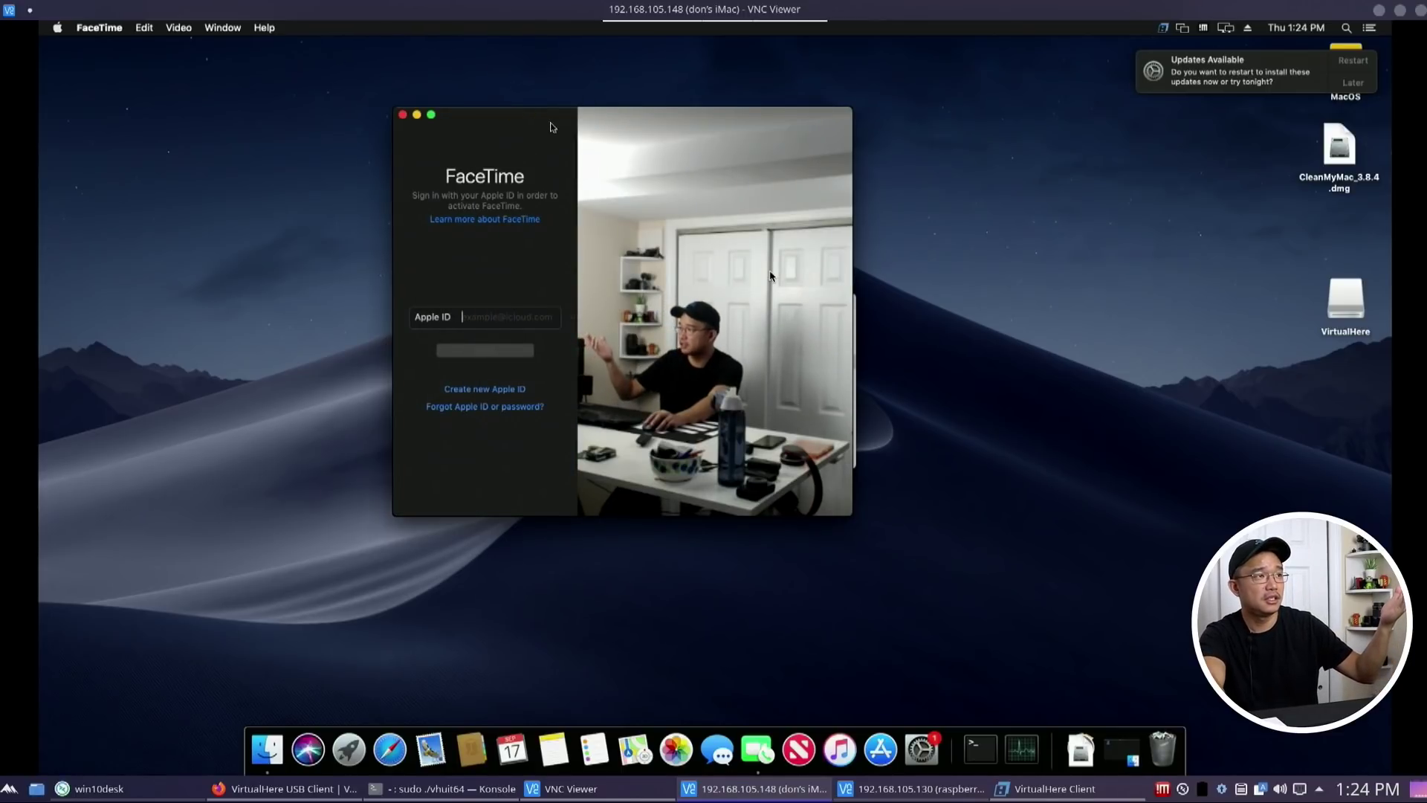
drag(540, 117, 298, 237)
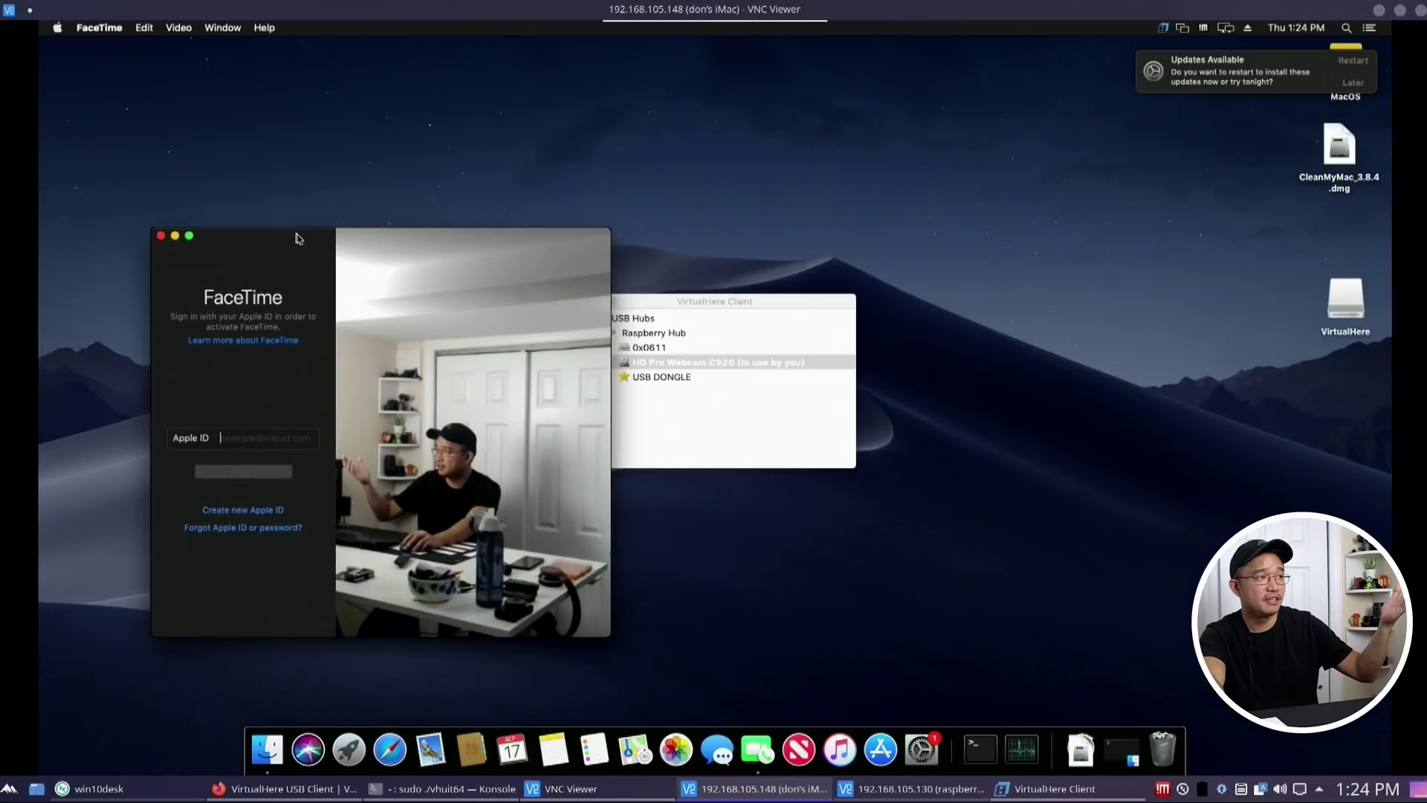